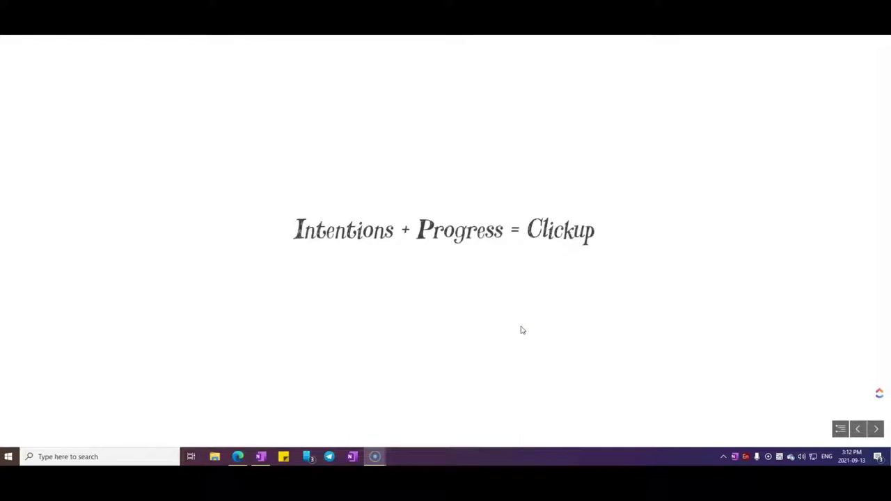
click(561, 345)
click(876, 428)
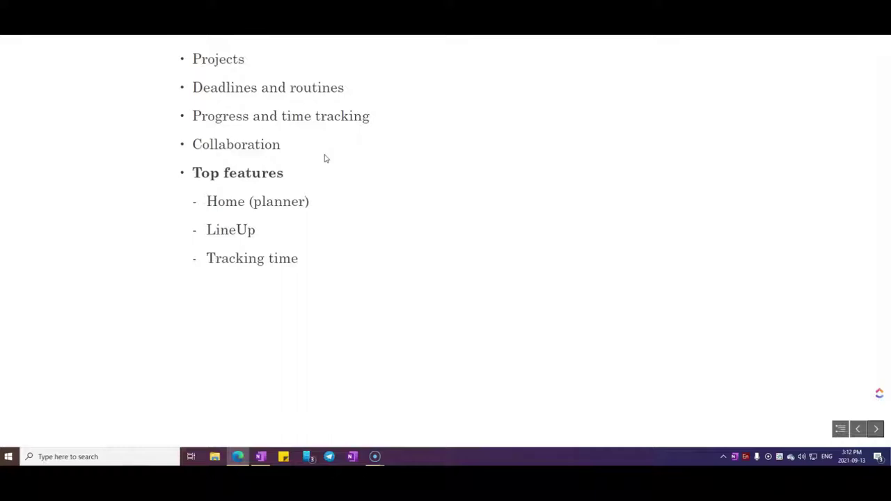
click(369, 176)
click(320, 246)
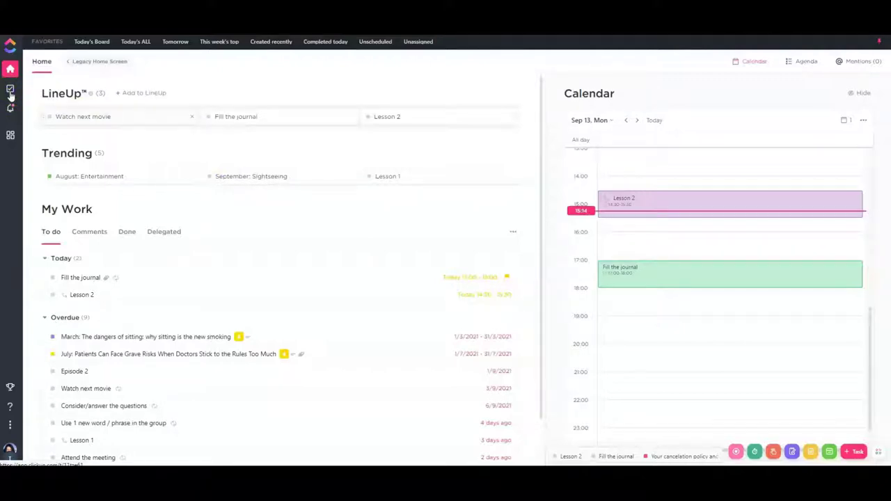
Go to the Spaces lists, dismiss the inherit-settings prompt on the Personal taks list and open the Conversation lessons list.
click(9, 91)
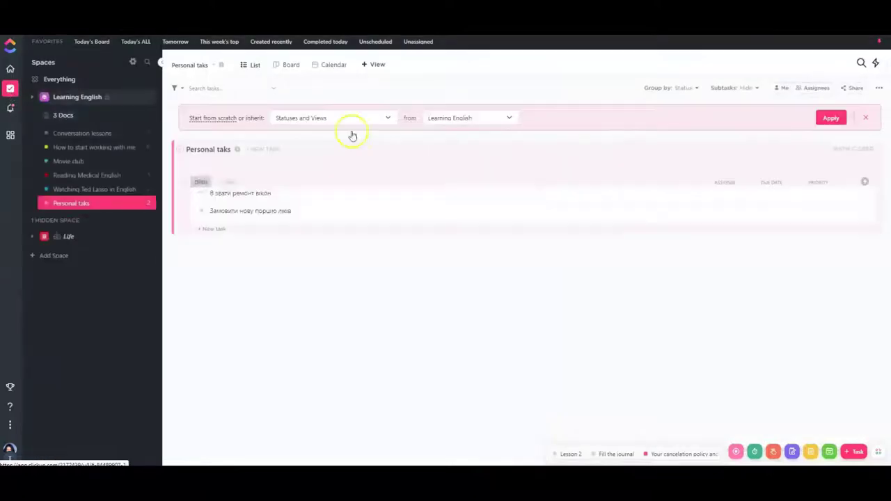
click(867, 119)
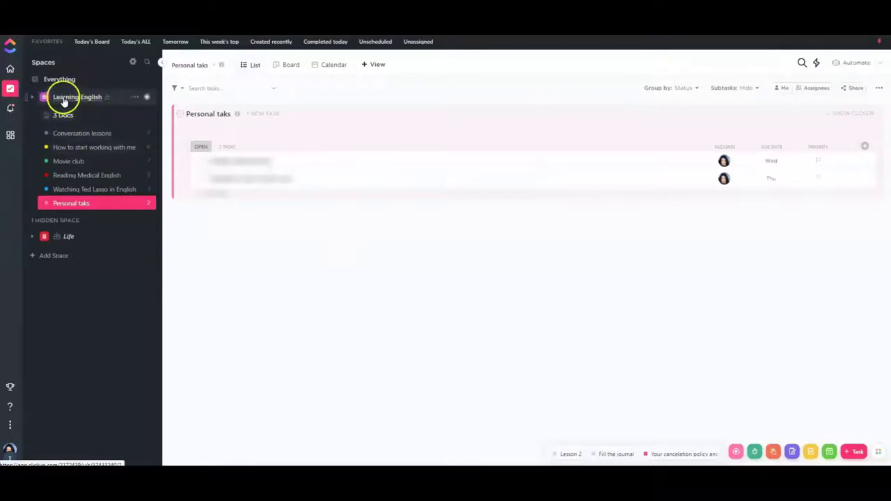
click(76, 136)
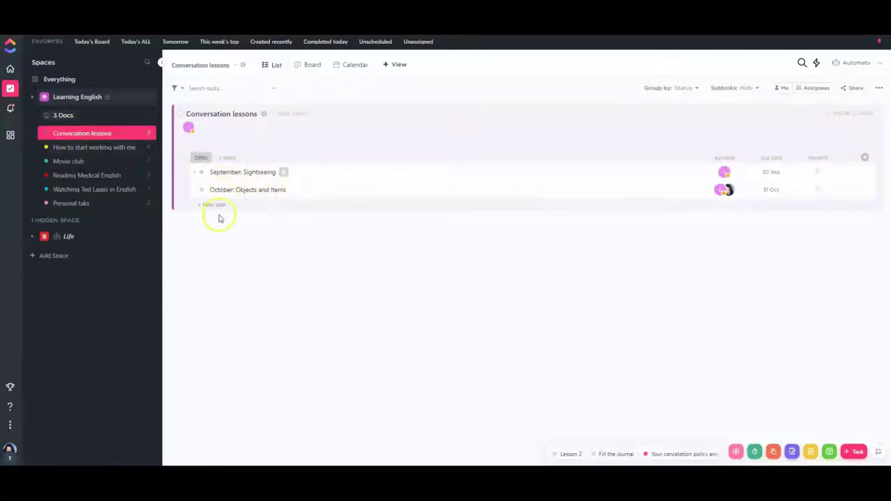
Review the fields and lesson subtasks of the September: Sightseeing task, then return to its list.
click(238, 174)
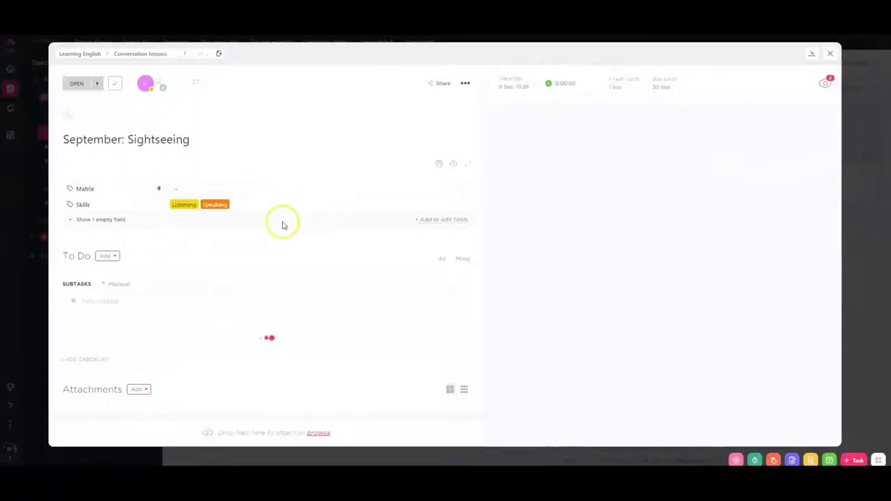
scroll(189, 278, down, 1)
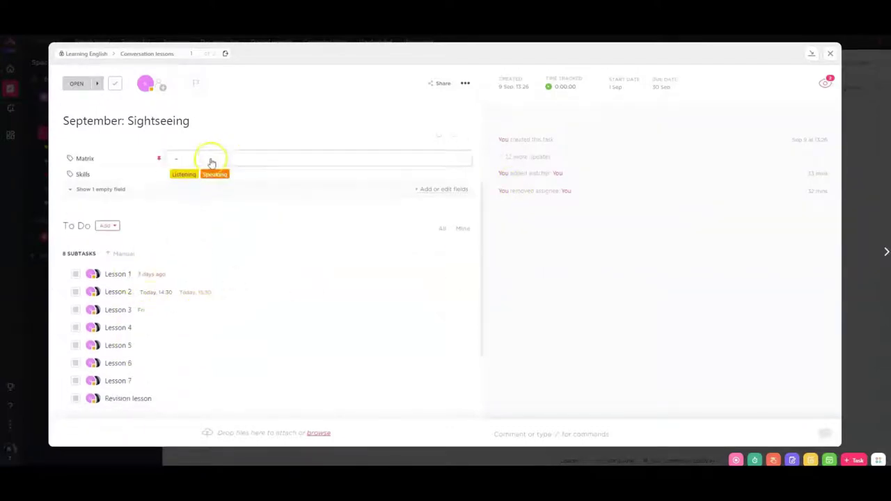
click(159, 58)
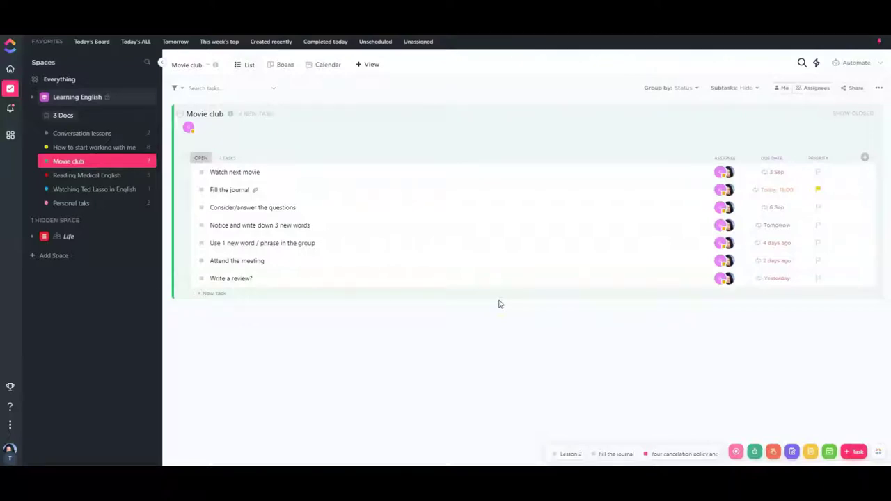
Examine the tasks in the Movie club list, from Watch next movie to Attend the meeting and Write a review?
click(251, 172)
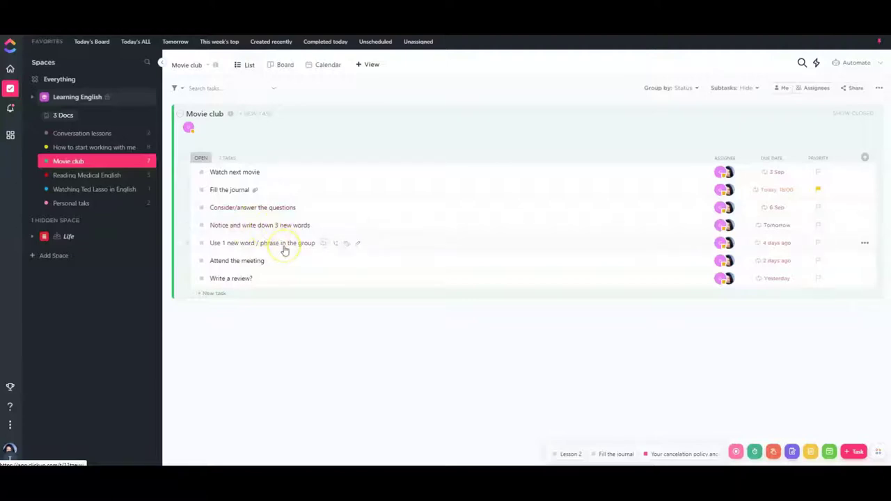
click(247, 261)
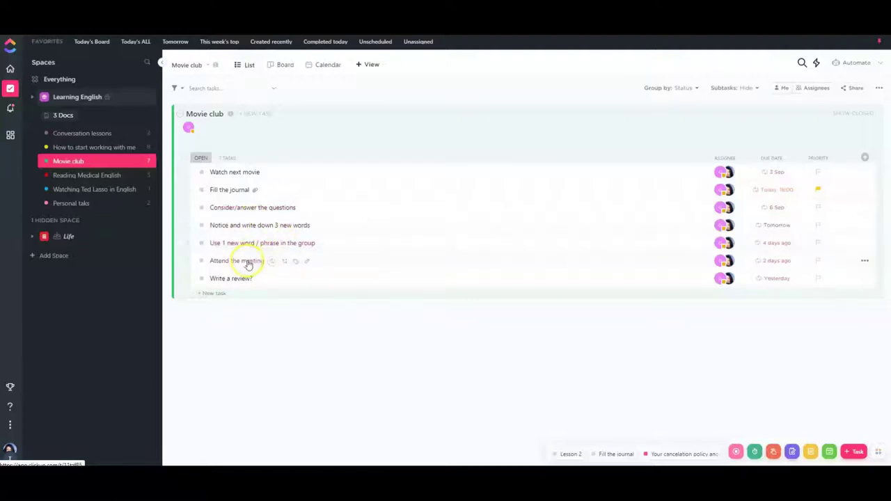
click(238, 286)
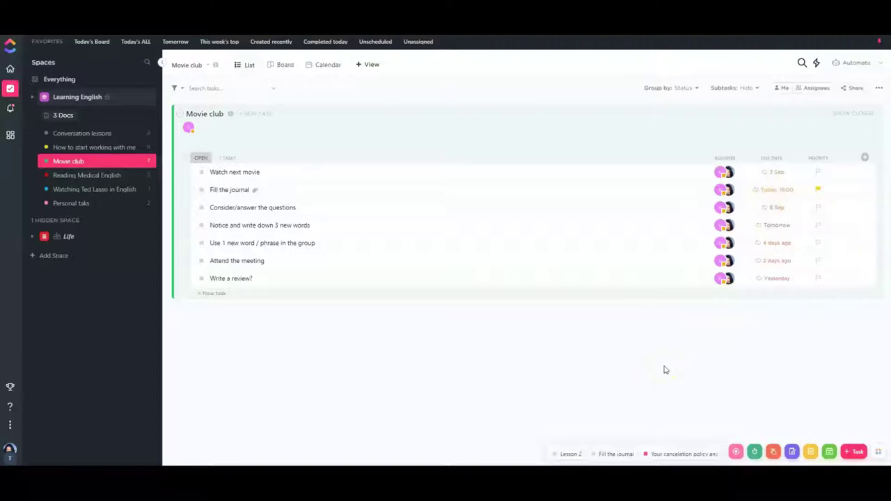
click(666, 369)
click(665, 353)
click(438, 292)
click(456, 362)
click(457, 362)
In the Reading Medical English list, review the description, skills and subtasks of the March task about the dangers of sitting.
click(102, 178)
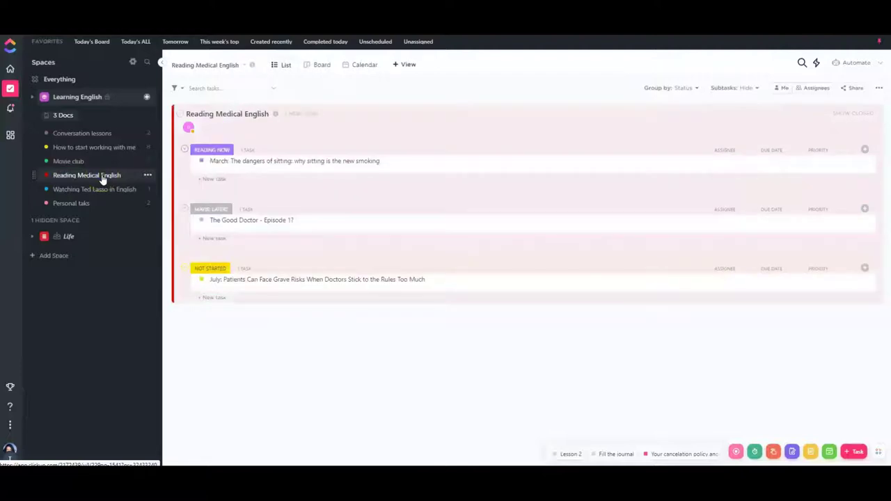
click(322, 172)
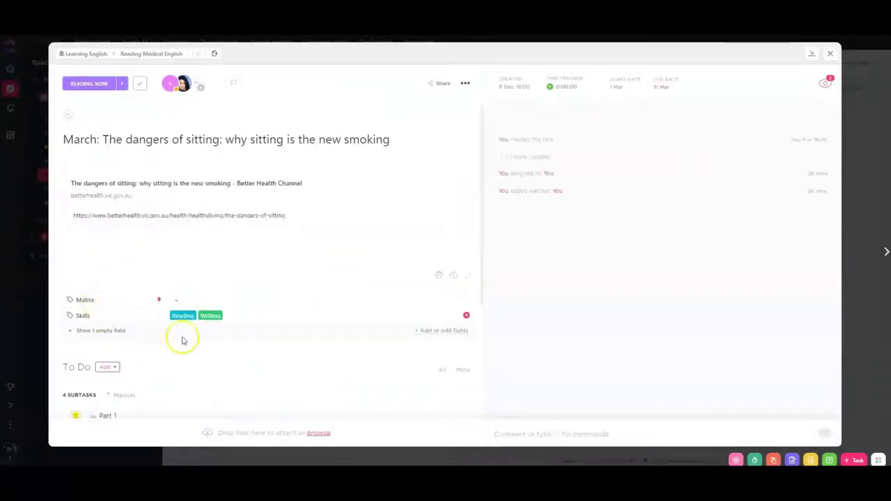
scroll(243, 226, down, 1)
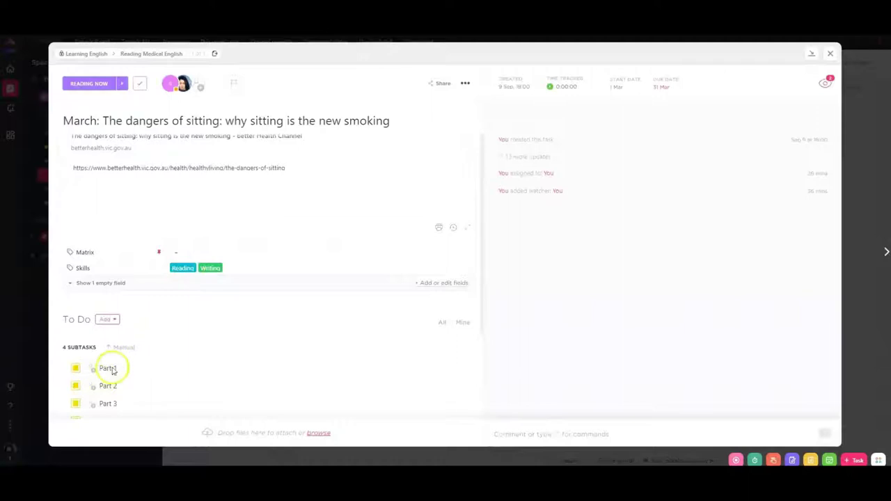
scroll(112, 370, down, 1)
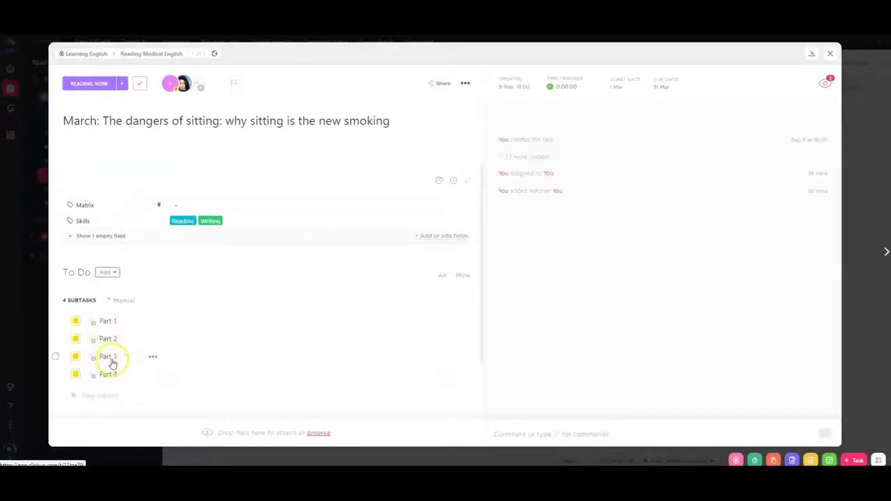
scroll(310, 317, up, 2)
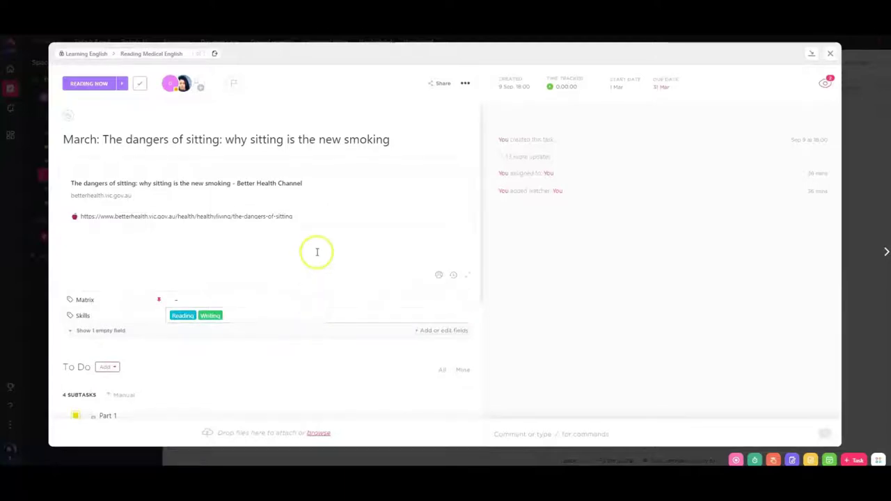
click(151, 55)
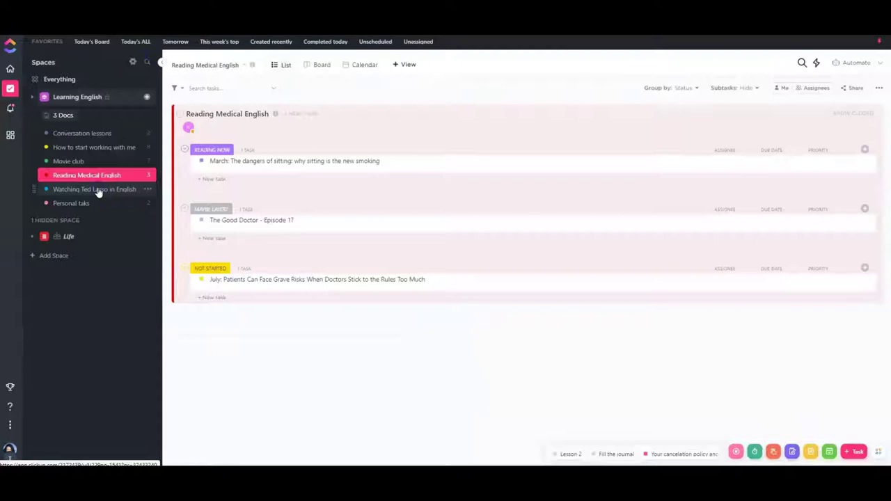
Open the Watching Ted Lasso in English list and examine its episode tasks.
click(98, 191)
click(127, 236)
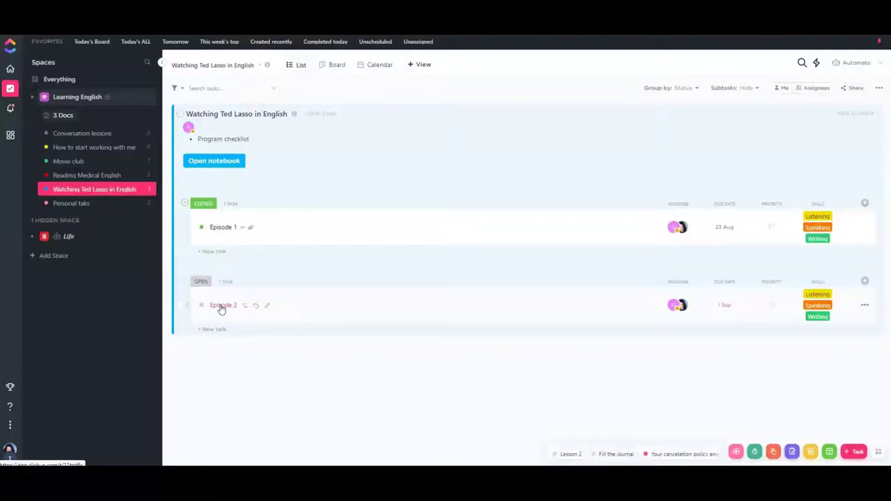
click(136, 195)
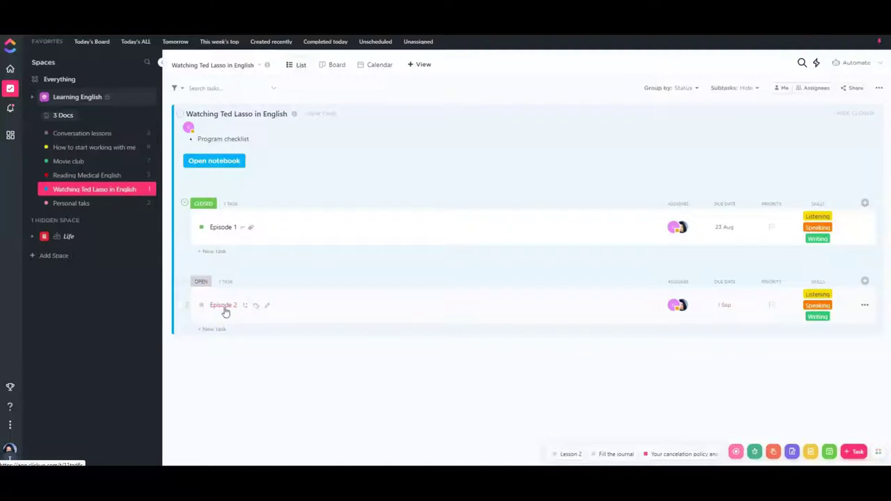
In the How to start working with me list, mark the task When and where to pay for the next package/month as complete.
click(90, 152)
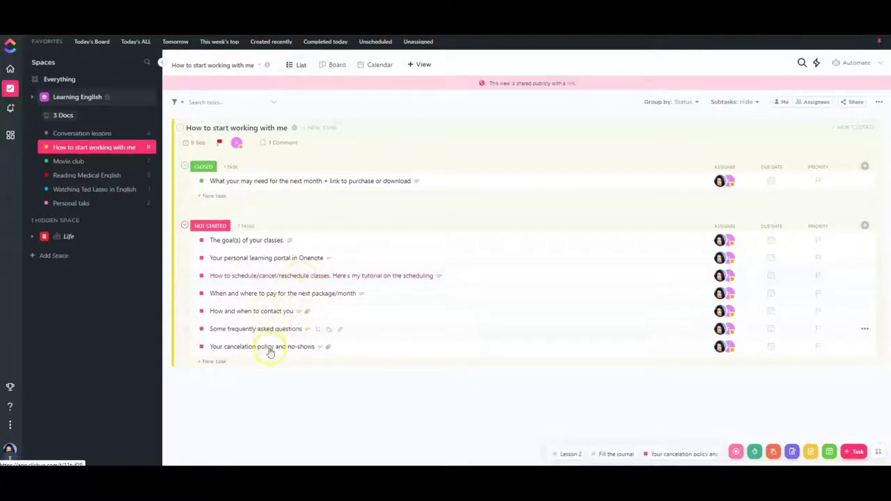
click(281, 295)
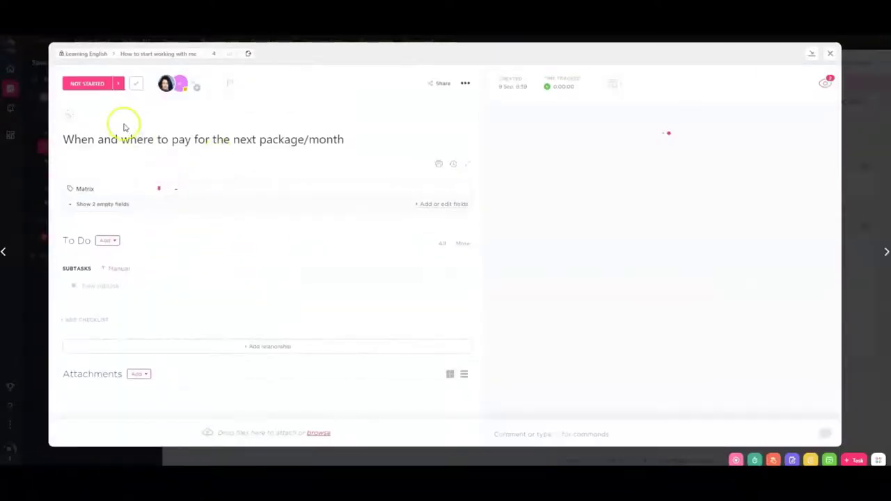
click(137, 84)
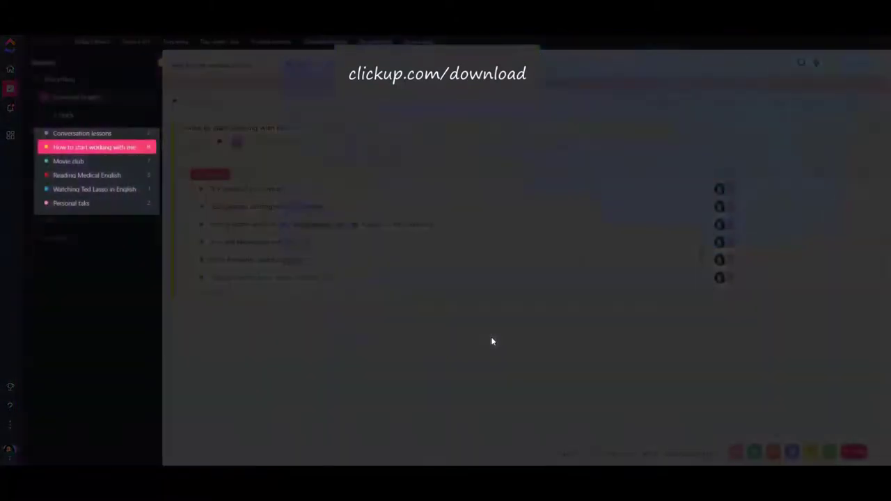
click(491, 341)
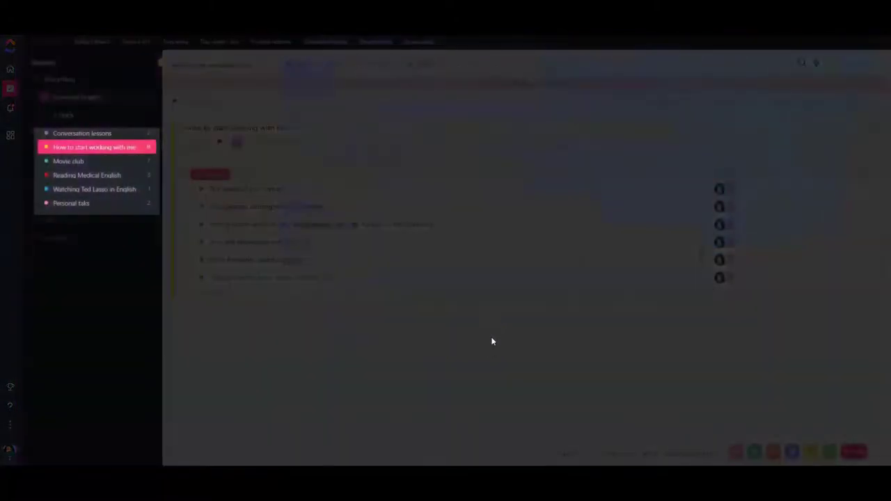
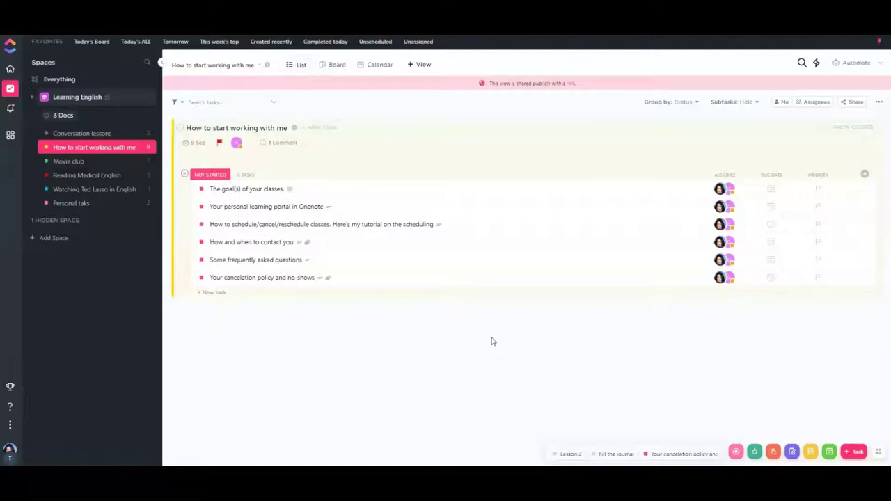
click(490, 340)
On the Home page, set the priority of Watch next movie to Urgent and of Lesson 2 to High.
click(10, 69)
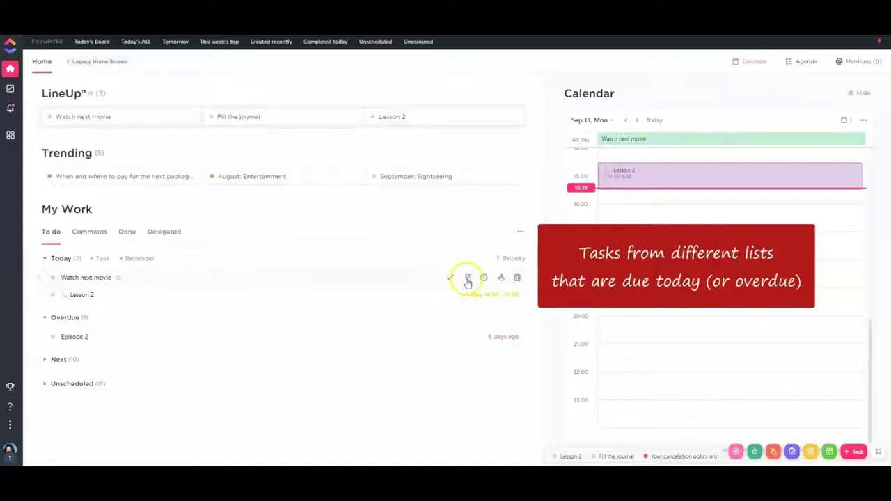
click(467, 278)
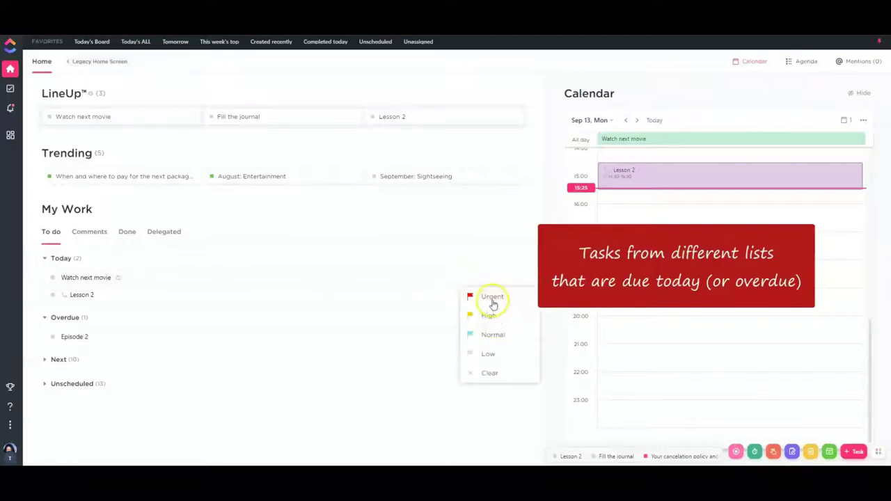
click(481, 300)
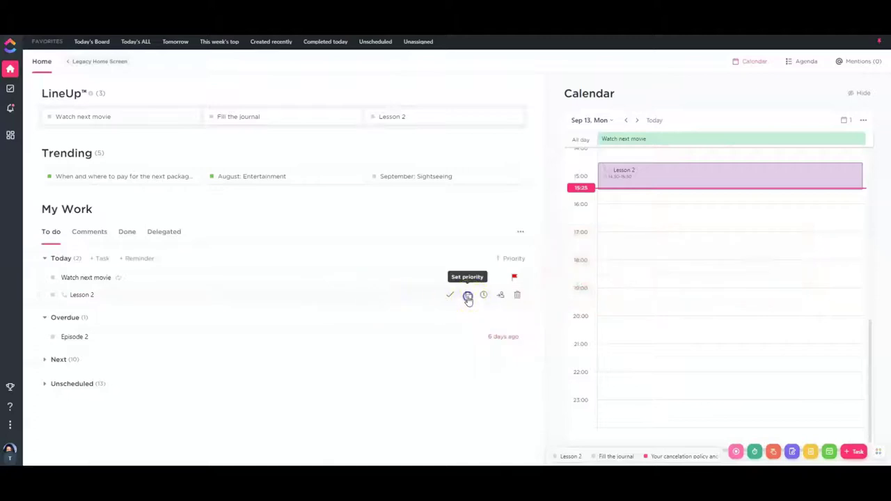
click(469, 296)
click(493, 332)
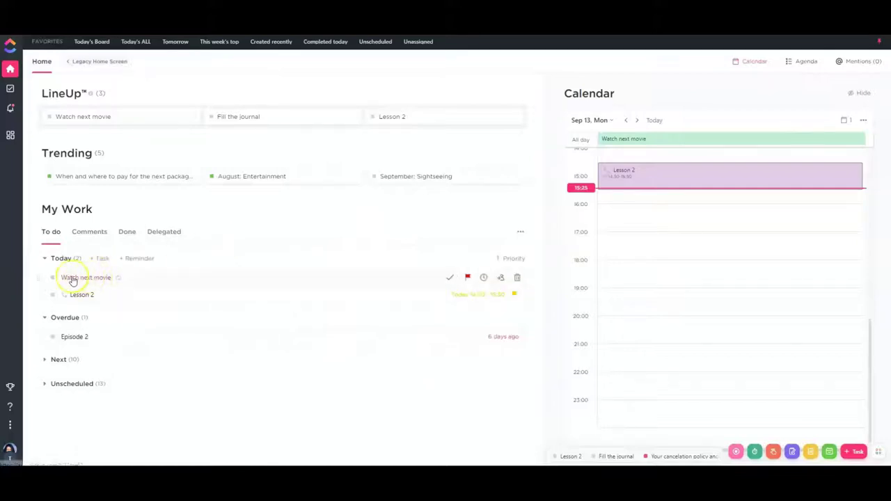
Place Watch next movie and Episode 2 at the front of the LineUp, and move Lesson 2 to about 17:30 in today's calendar.
drag(70, 277, 82, 118)
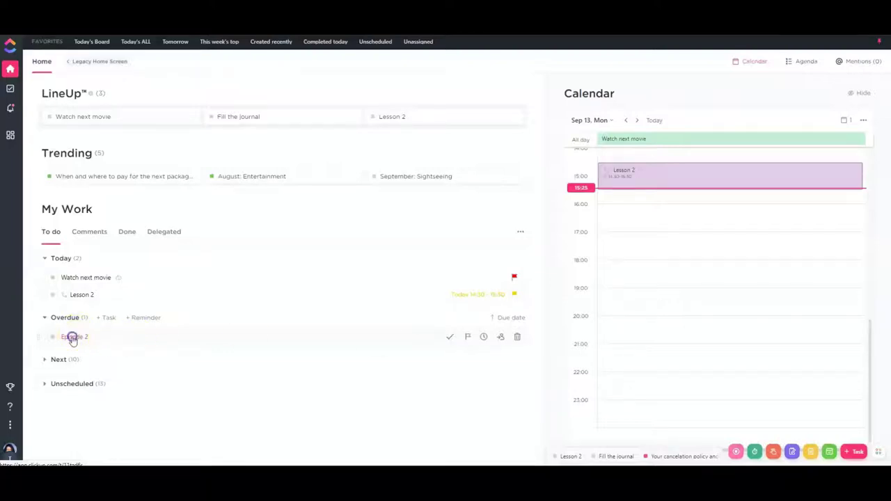
drag(223, 176, 59, 118)
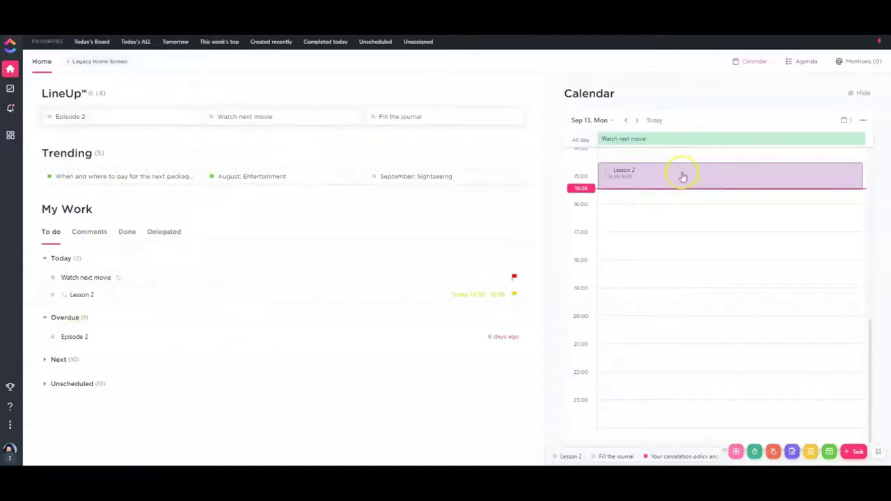
drag(683, 177, 684, 258)
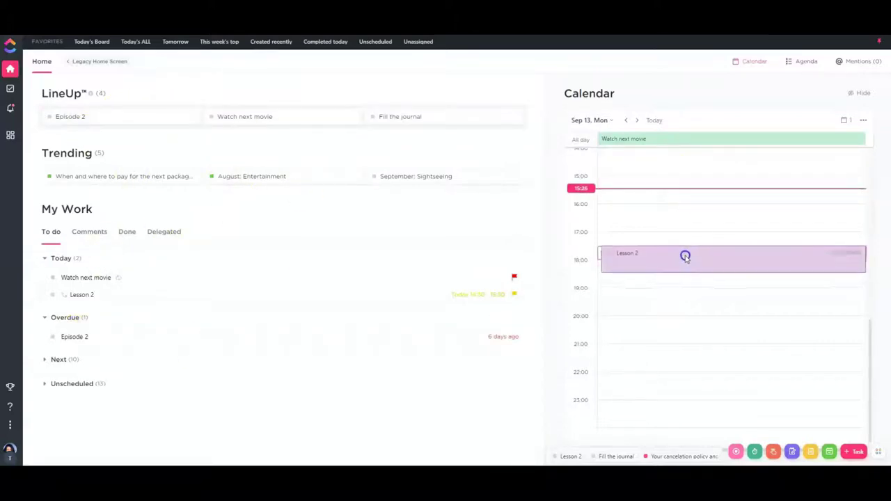
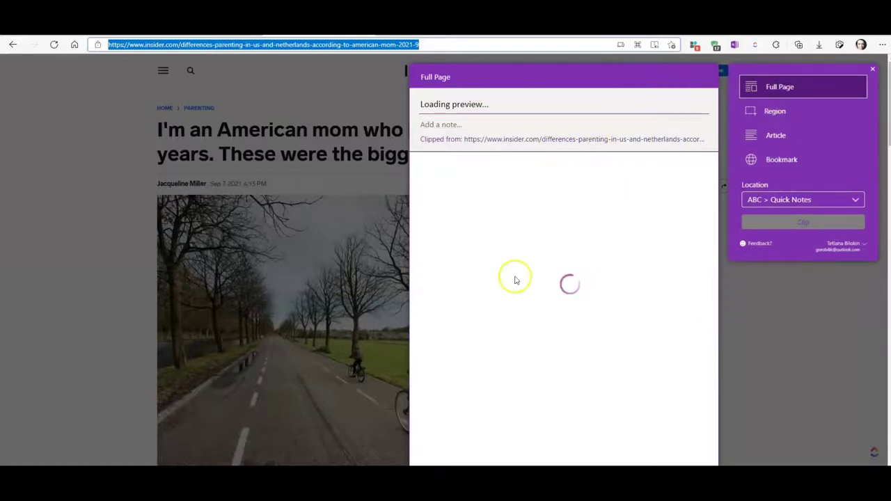
In the browser's OneNote clipper, change the clip of the parenting article to Article mode and choose the Serif font.
click(801, 137)
click(802, 137)
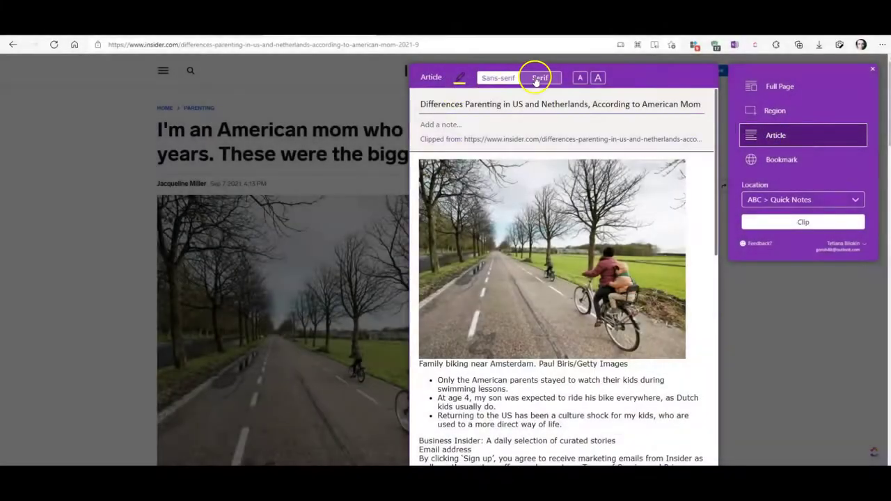
click(535, 80)
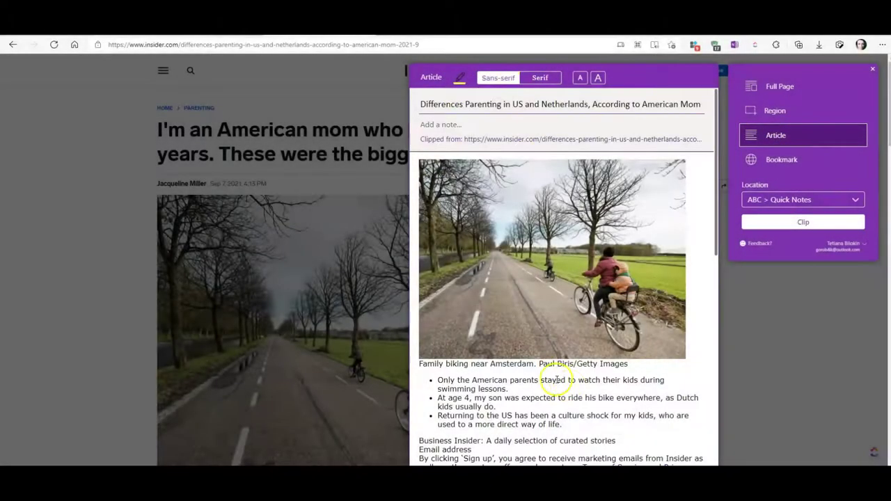
Look through the clipped article's preview and select the phrase "selection of curated stories".
scroll(534, 368, down, 3)
drag(533, 231, 560, 252)
drag(619, 255, 517, 254)
scroll(560, 411, down, 4)
scroll(560, 411, up, 12)
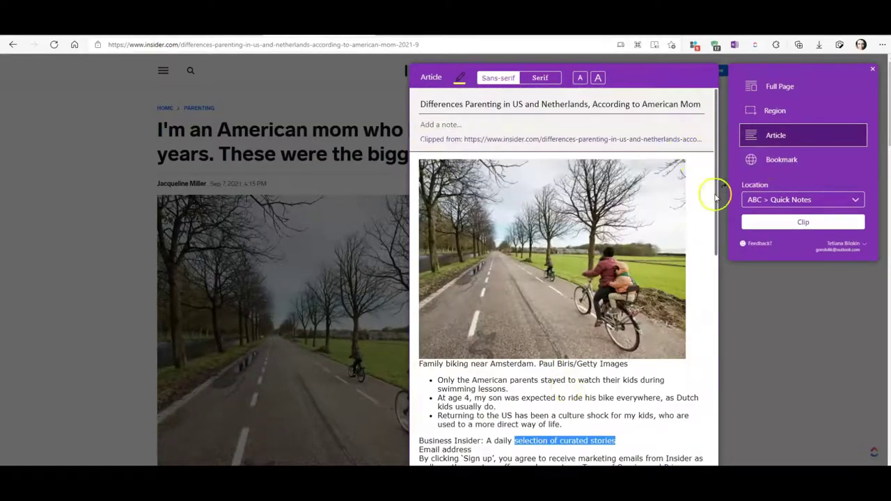
Set the clip's save location to the Reading Medical English section of the [My English] notebook.
click(786, 200)
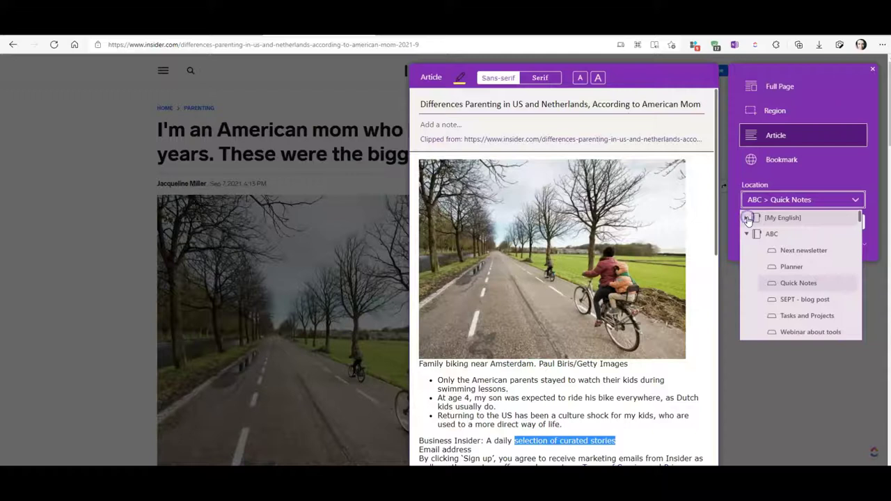
click(747, 219)
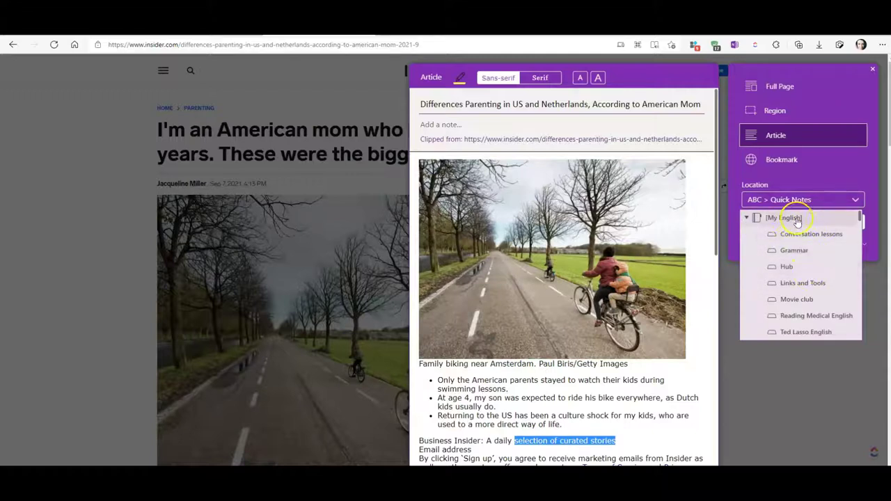
scroll(819, 271, down, 1)
scroll(819, 272, down, 2)
scroll(818, 275, up, 1)
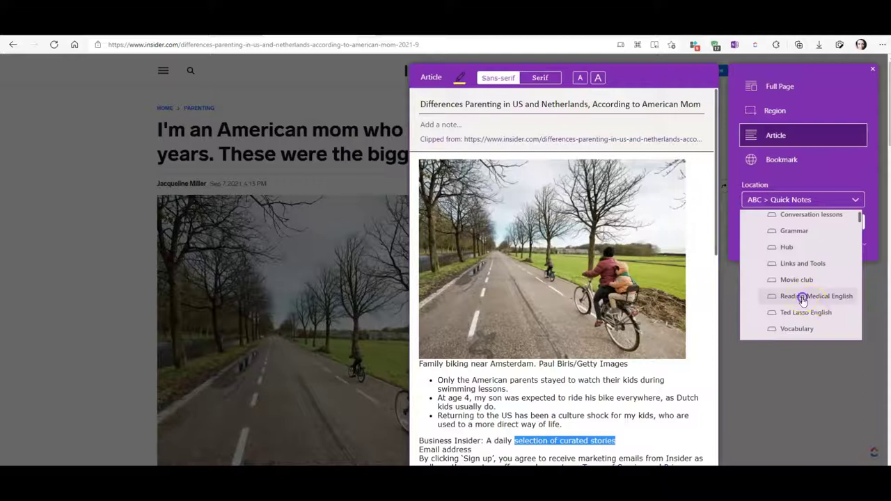
click(803, 296)
Clip the parenting article, and reopen the clipper on the same page in Bookmark mode.
click(806, 223)
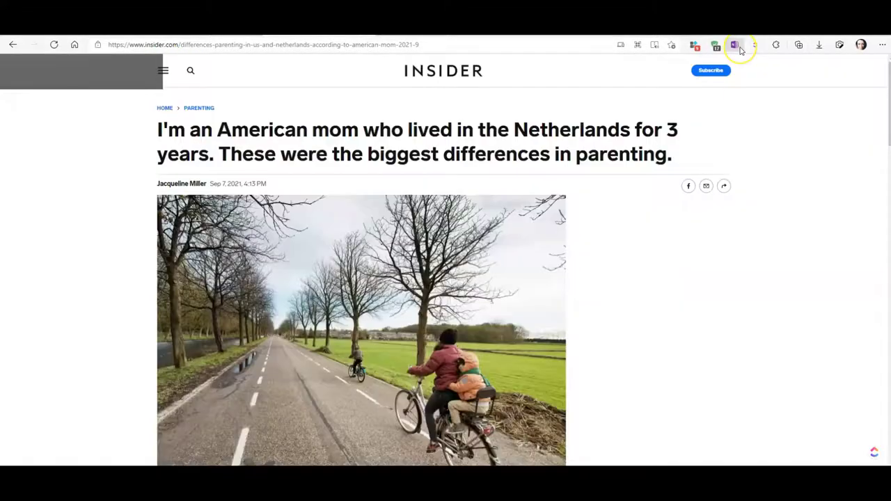
click(735, 43)
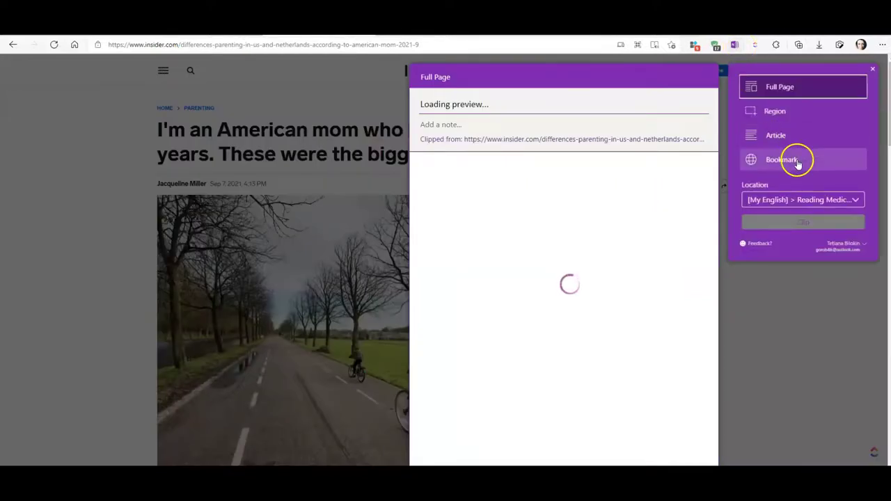
click(798, 161)
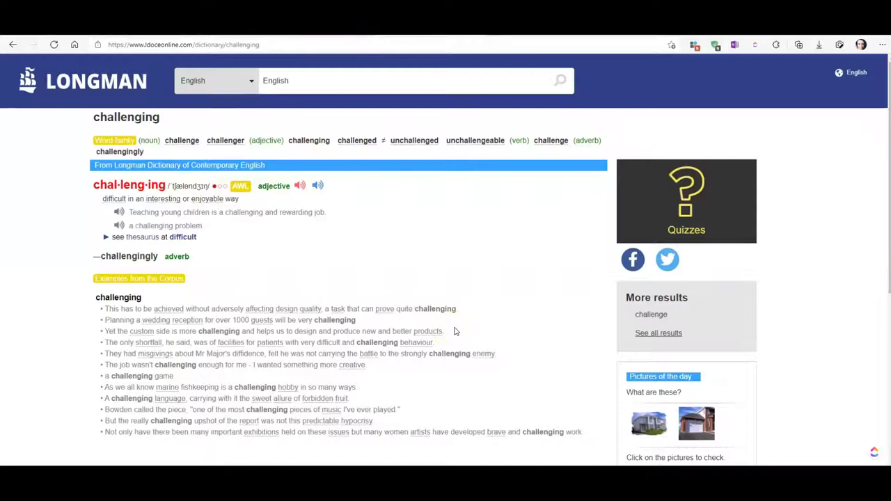
On the Longman dictionary page for "challenging", capture the definition and corpus examples as a Region clip.
click(734, 45)
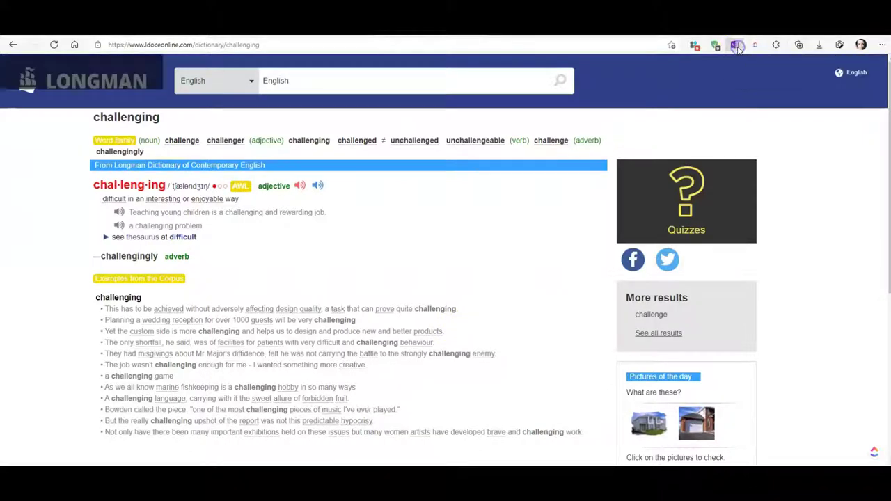
click(806, 135)
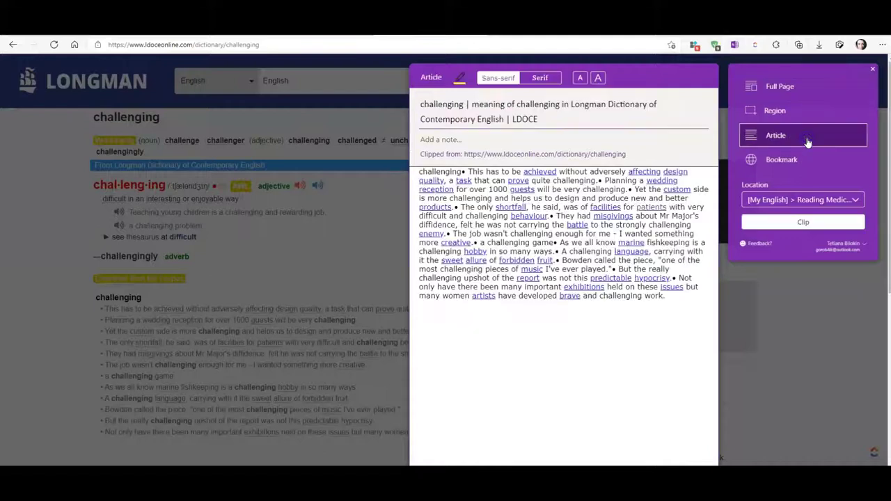
click(795, 110)
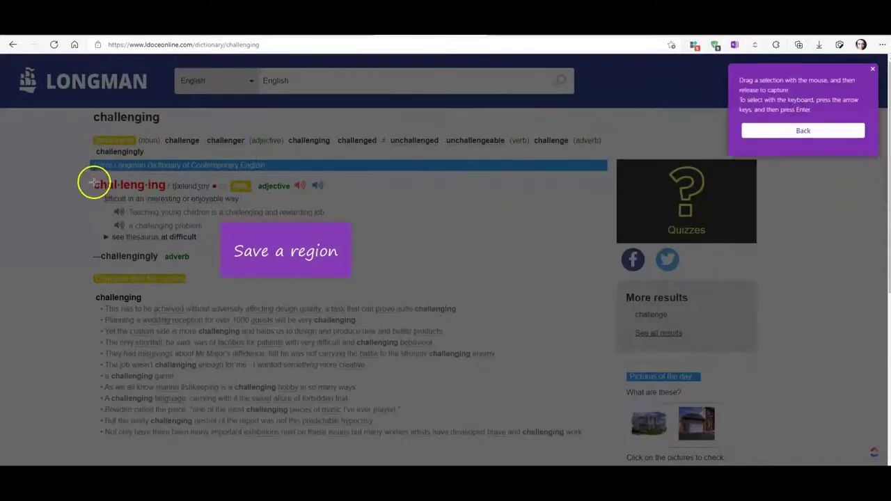
drag(83, 175, 601, 452)
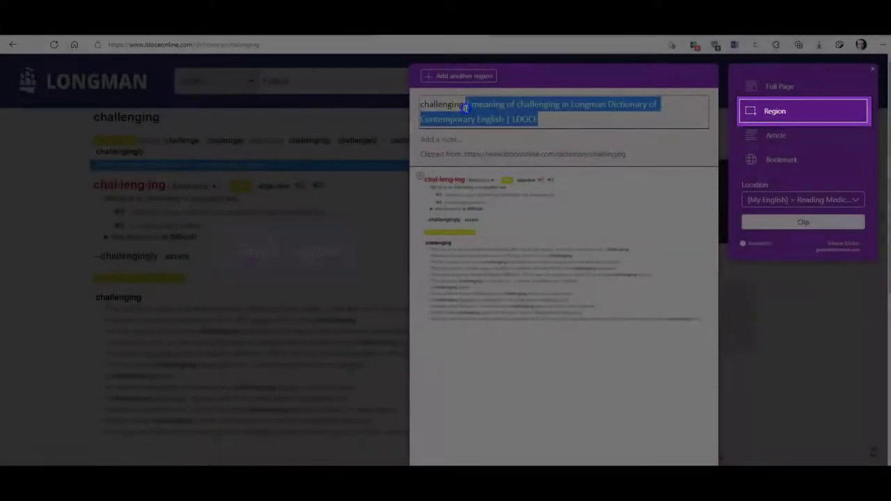
Shorten the region clip's title to "challenging" and clip it to the Reading Medical English section without a note.
drag(465, 104, 513, 117)
key(BackSpace)
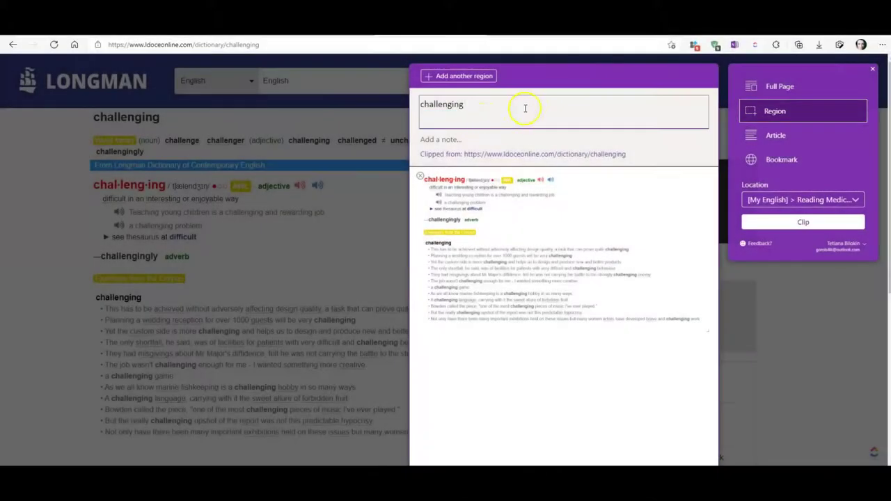
click(452, 139)
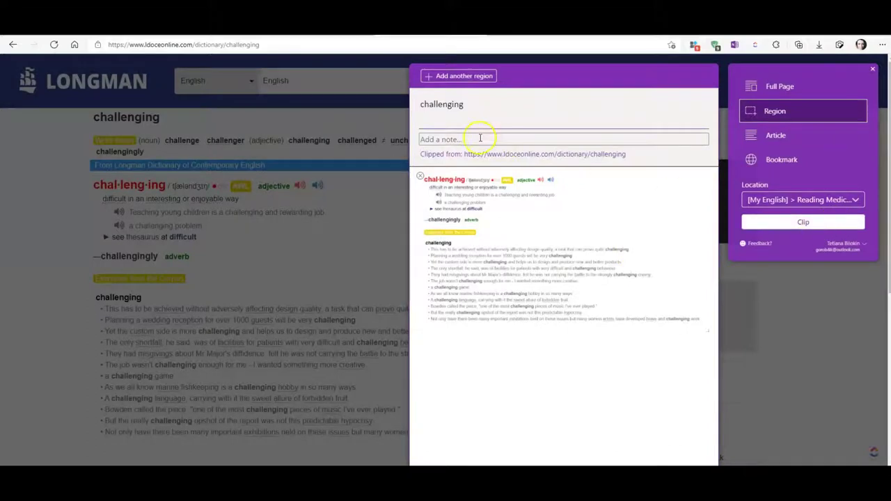
click(803, 224)
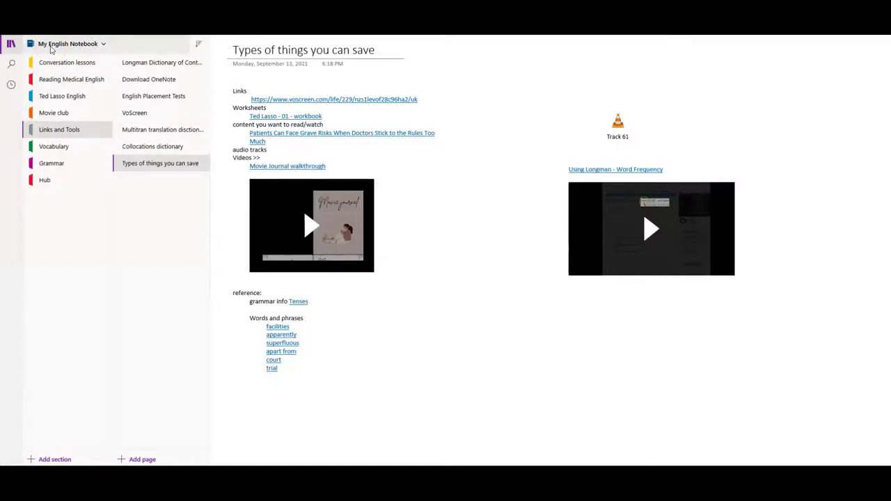
In OneNote's My English Notebook, look through the sections from Conversation lessons to Hub and return to Reading Medical English.
click(54, 68)
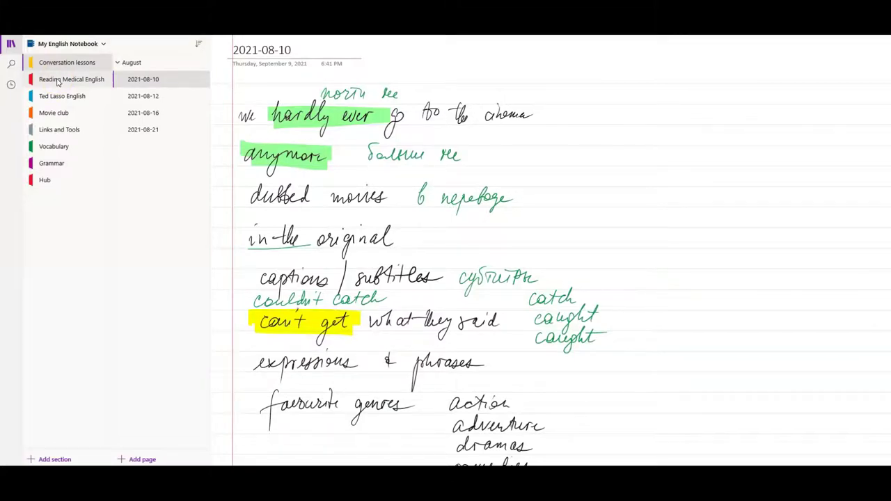
click(65, 64)
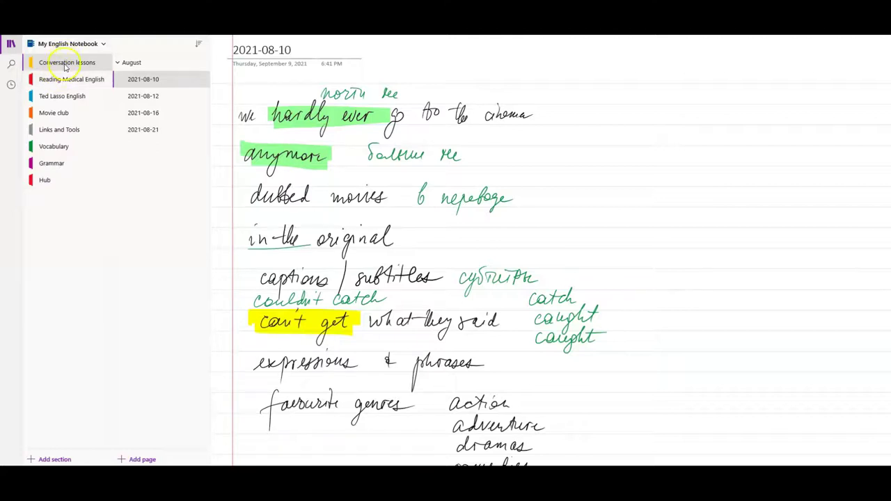
click(67, 80)
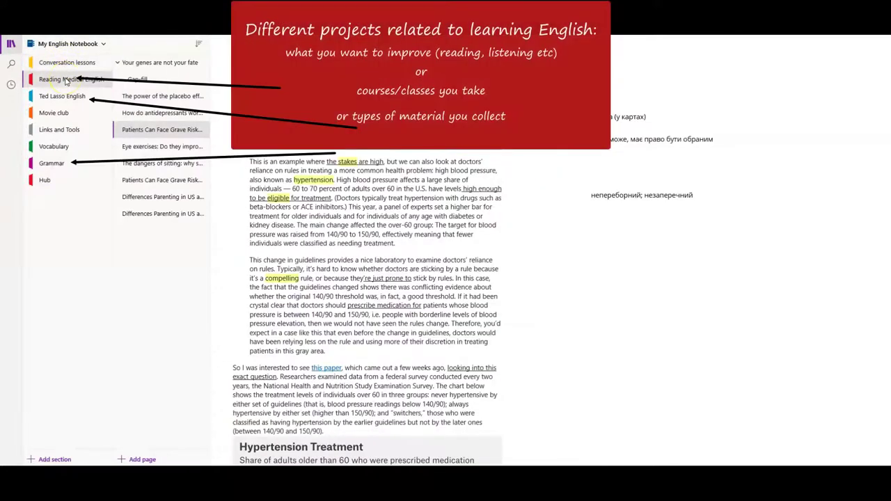
click(66, 97)
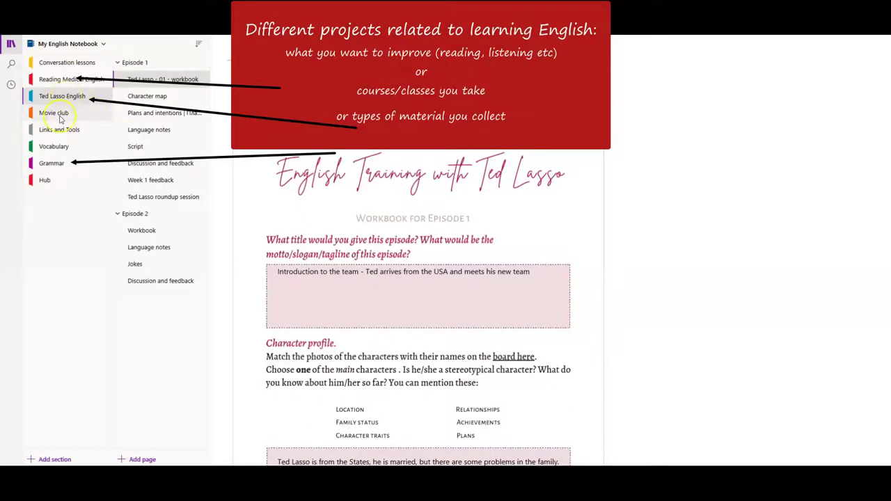
click(60, 119)
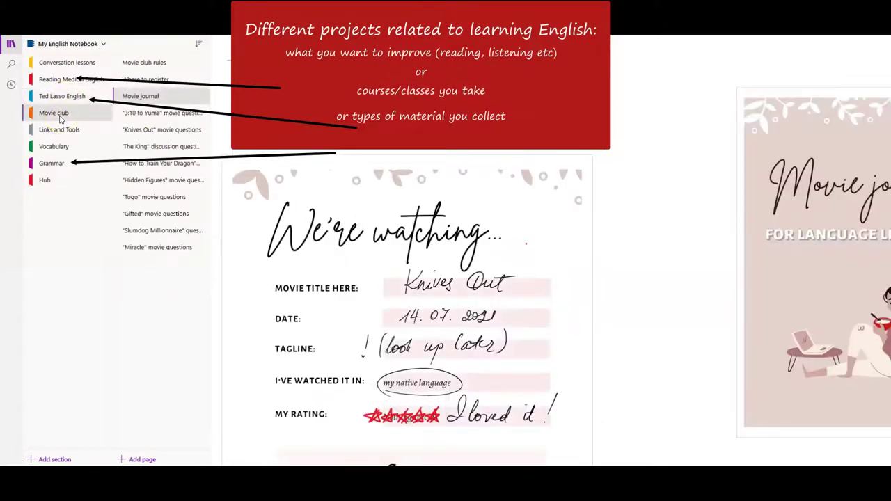
click(63, 134)
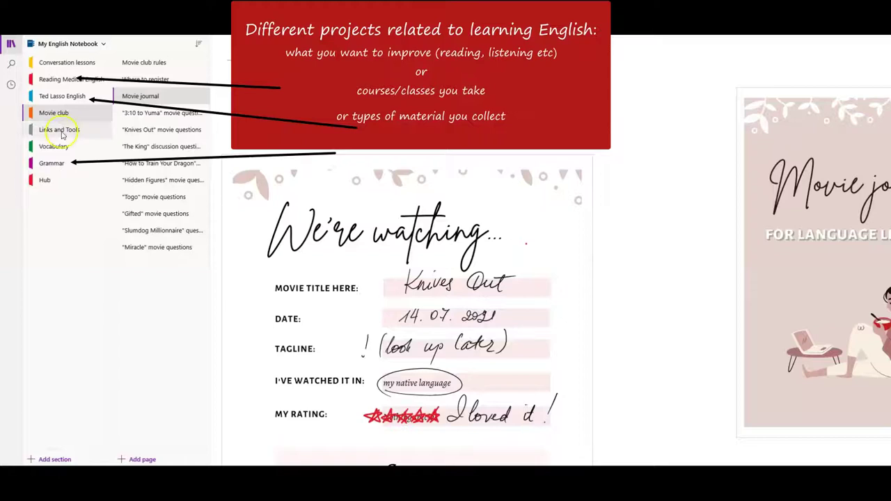
click(62, 146)
click(59, 173)
click(50, 182)
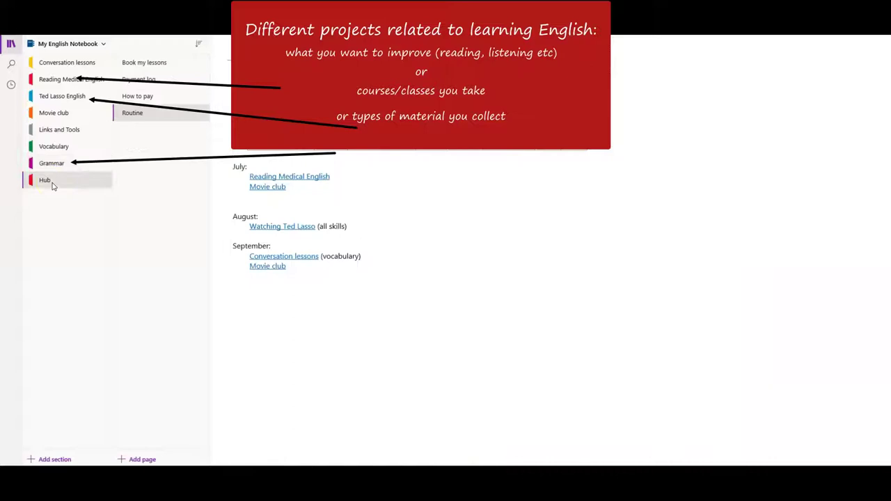
click(67, 80)
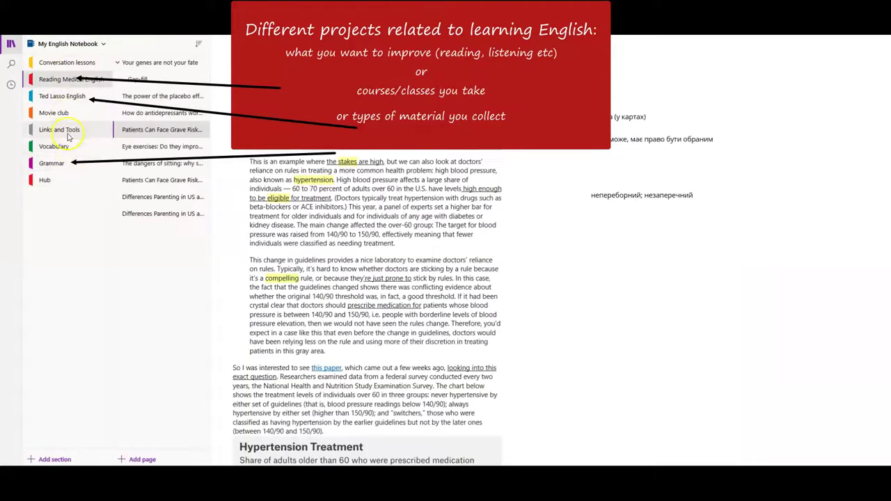
From Types of things you can save in Links and Tools, follow the Ted Lasso - 01 - workbook link, read through the worksheet and return.
click(67, 132)
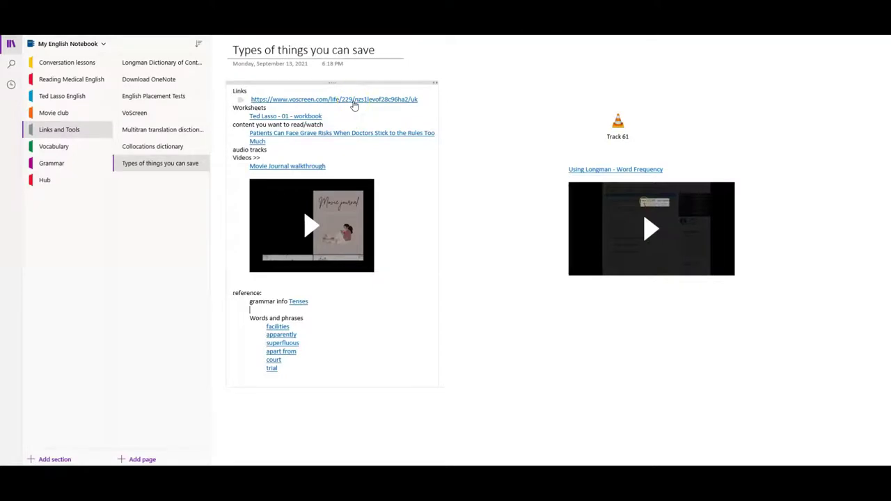
click(310, 117)
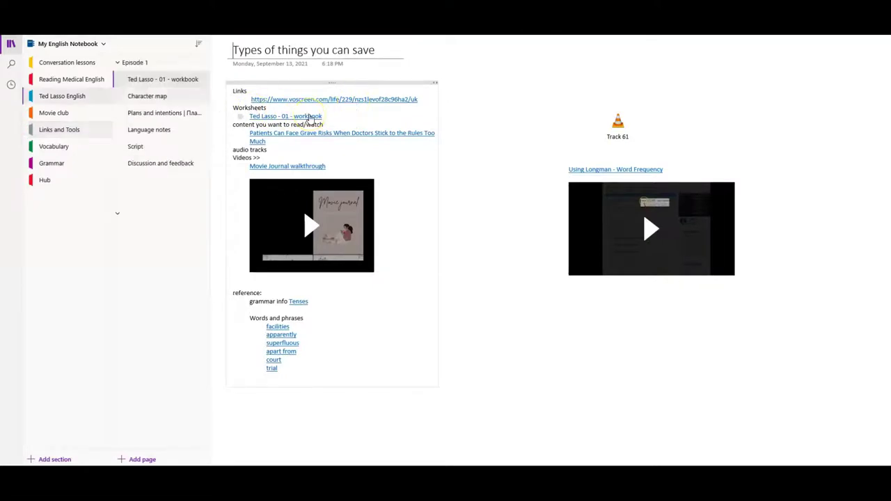
scroll(489, 223, down, 4)
scroll(490, 223, down, 1)
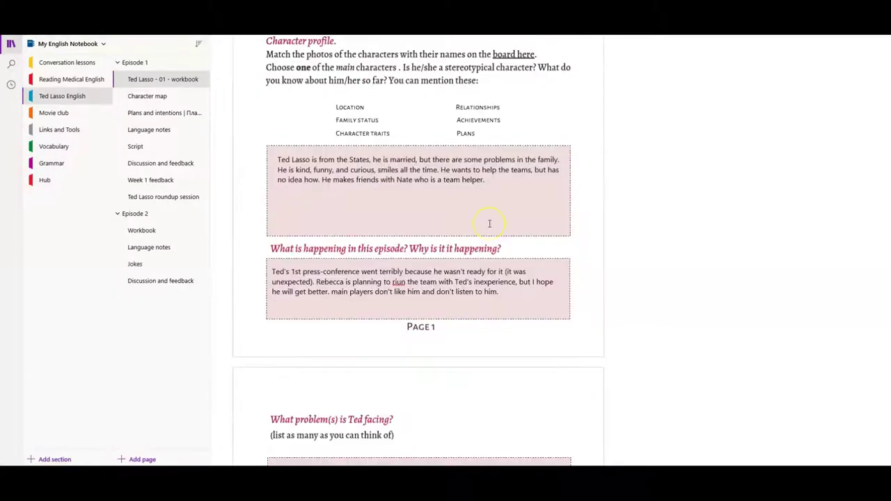
scroll(399, 238, down, 10)
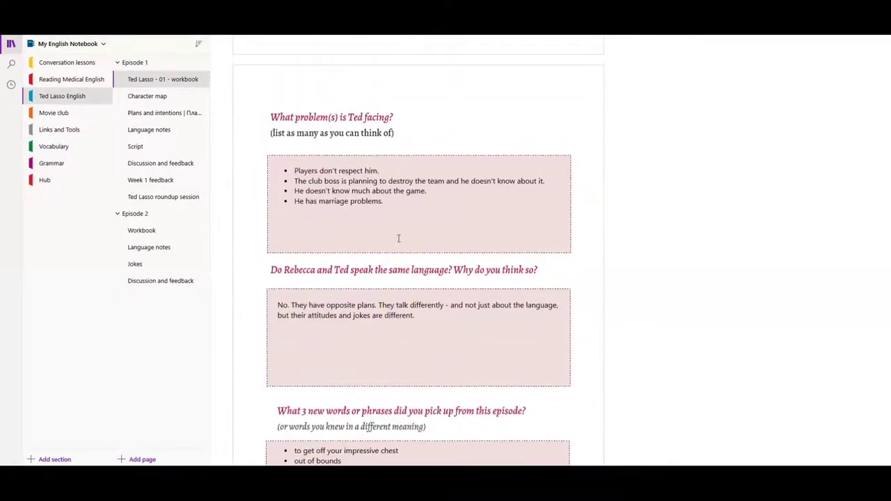
scroll(414, 270, down, 4)
key(alt+Left)
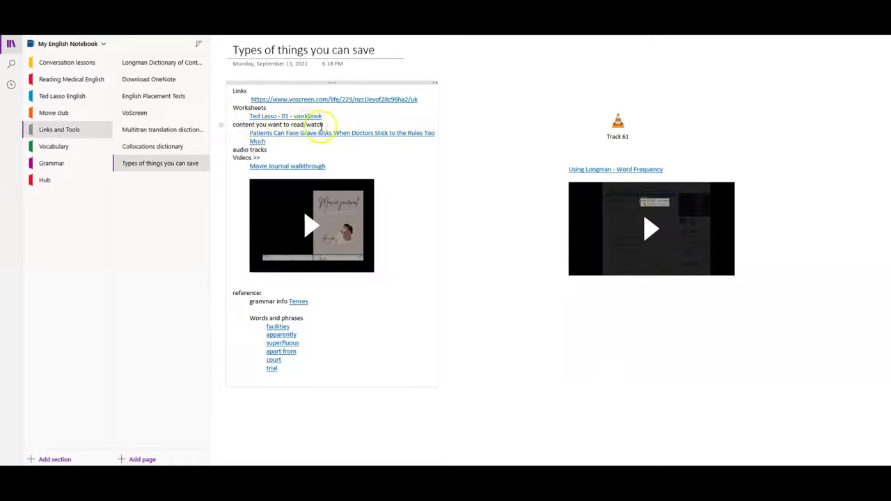
Follow the link to "Patients Can Face Grave Risks When Doctors Stick to the Rules Too Much" and examine its highlights and margin translations.
click(273, 137)
scroll(395, 228, up, 10)
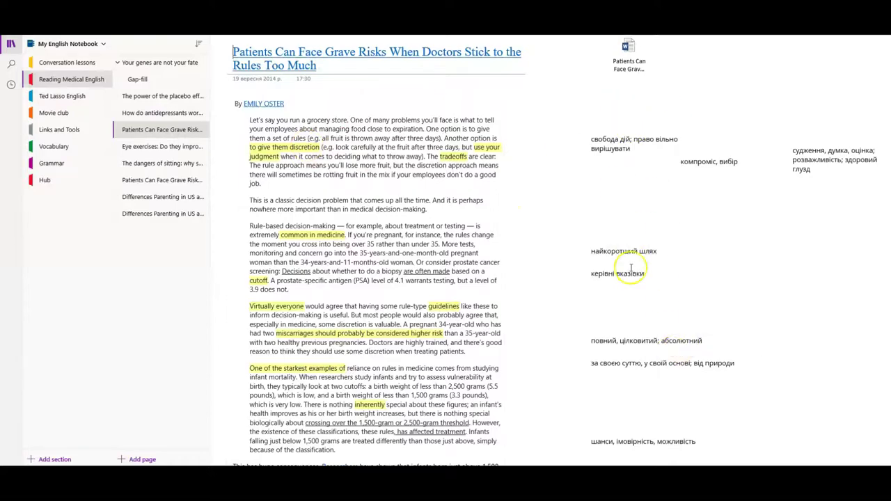
scroll(662, 291, down, 15)
scroll(663, 290, down, 6)
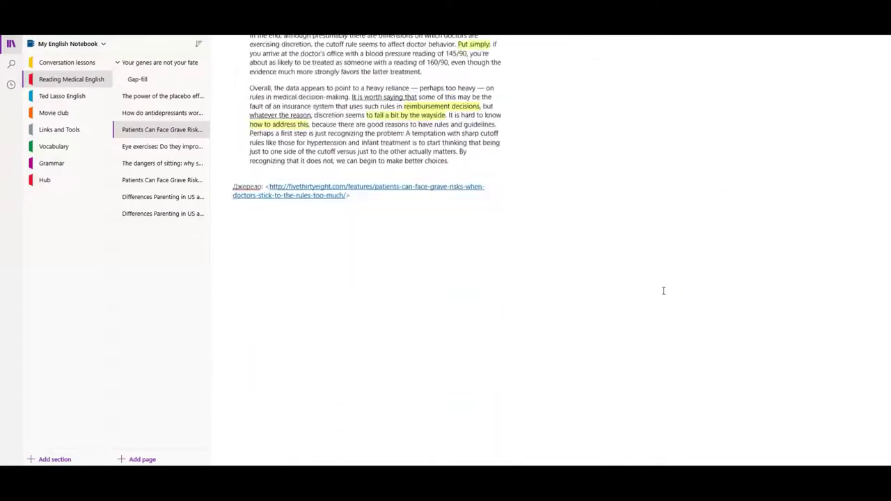
scroll(557, 286, up, 5)
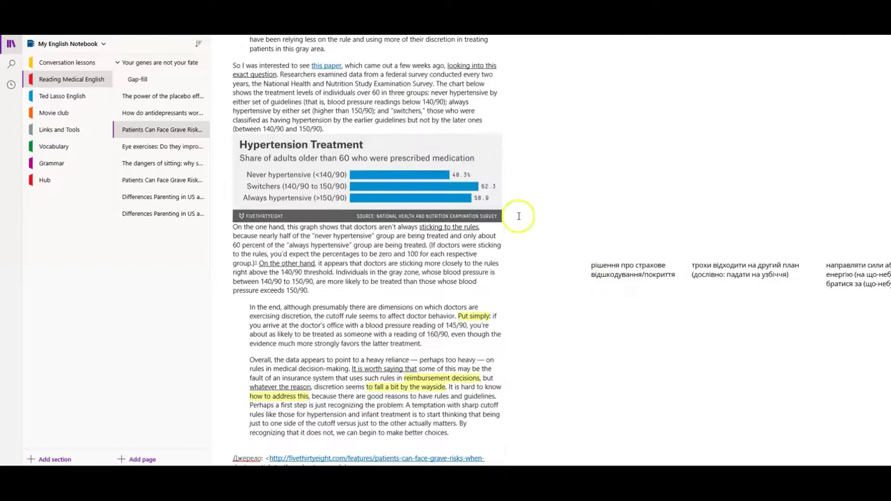
scroll(601, 290, down, 5)
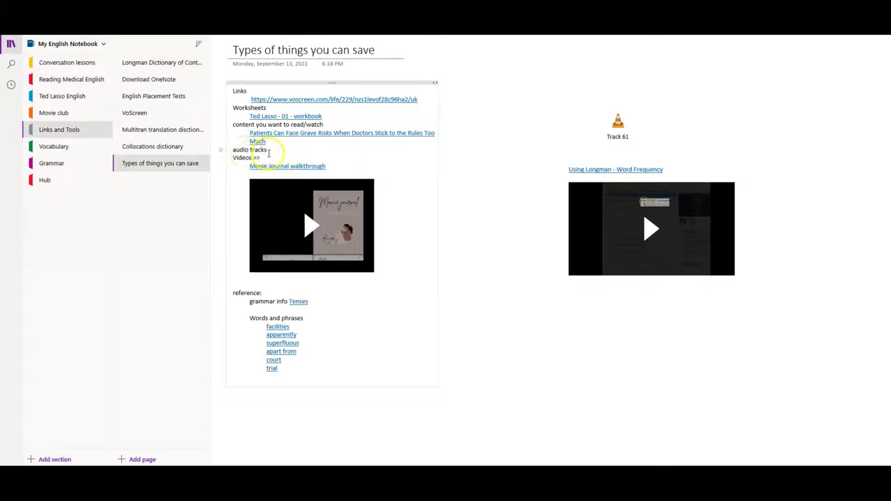
Show the playback controls of the Track 61 audio file, and put the cursor back in the page's list of materials.
click(615, 129)
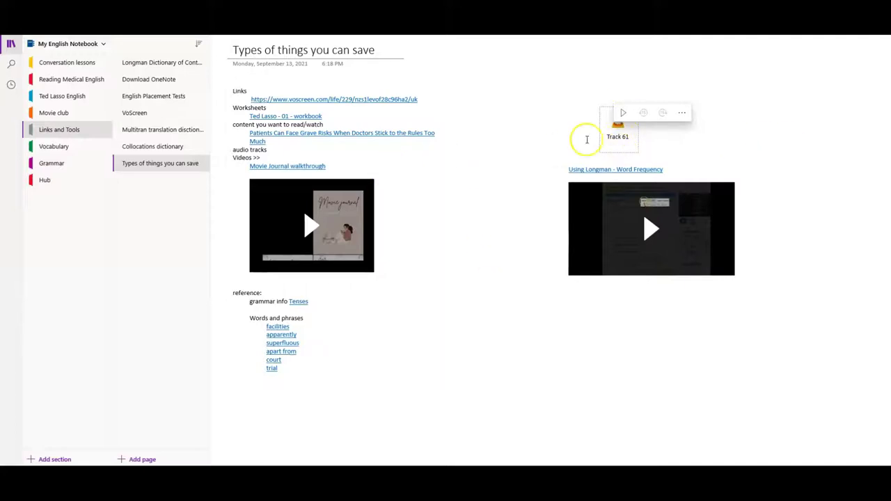
click(369, 158)
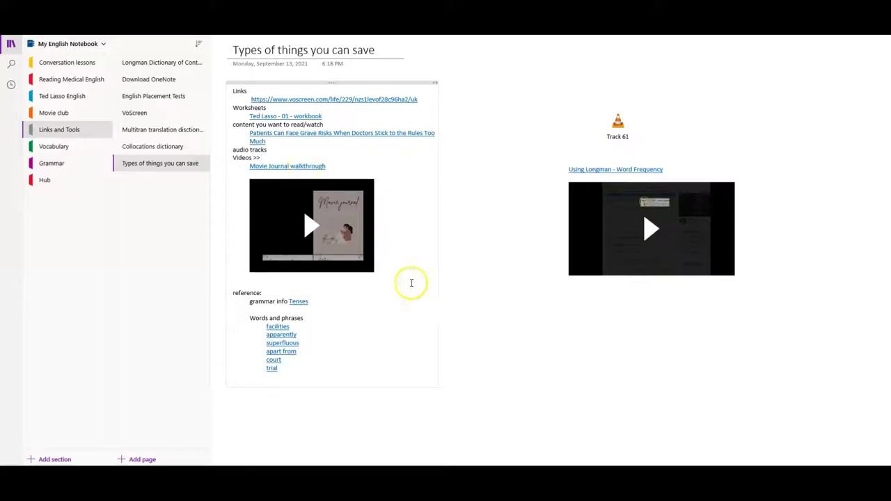
Follow the Tenses link under reference, examine the active and passive tense tables, and return to the list page.
click(298, 304)
scroll(351, 195, down, 2)
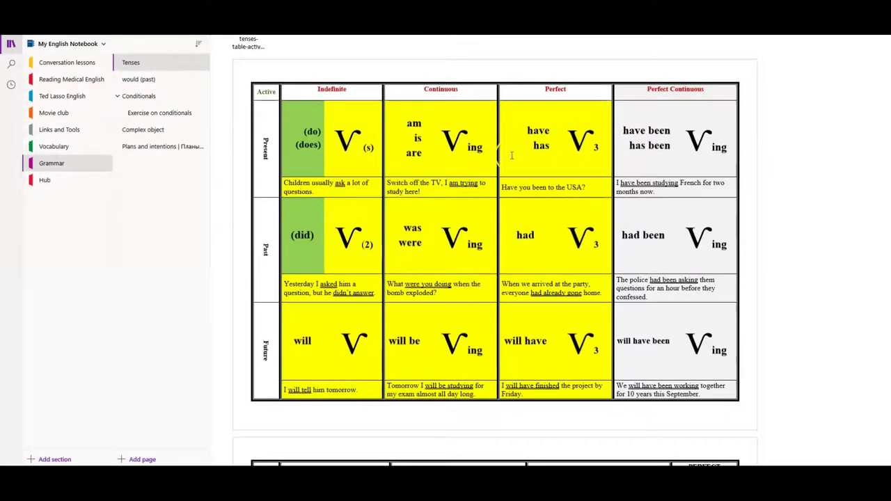
scroll(523, 235, down, 10)
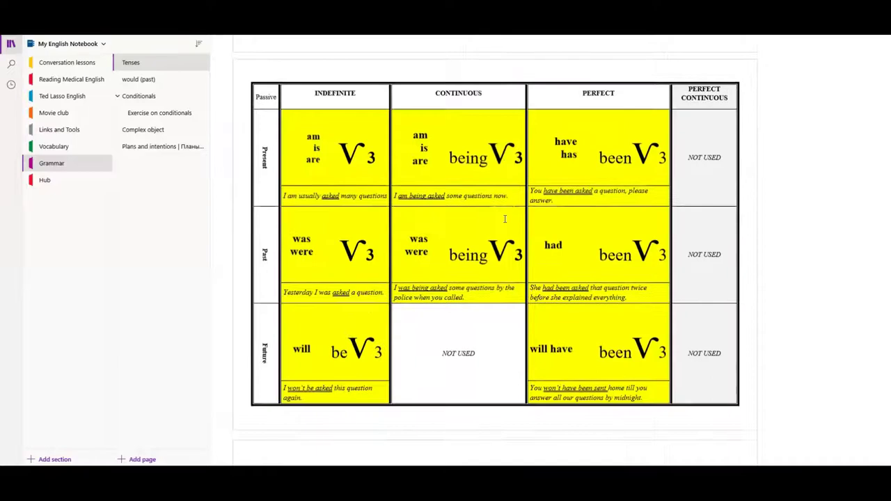
key(alt+Left)
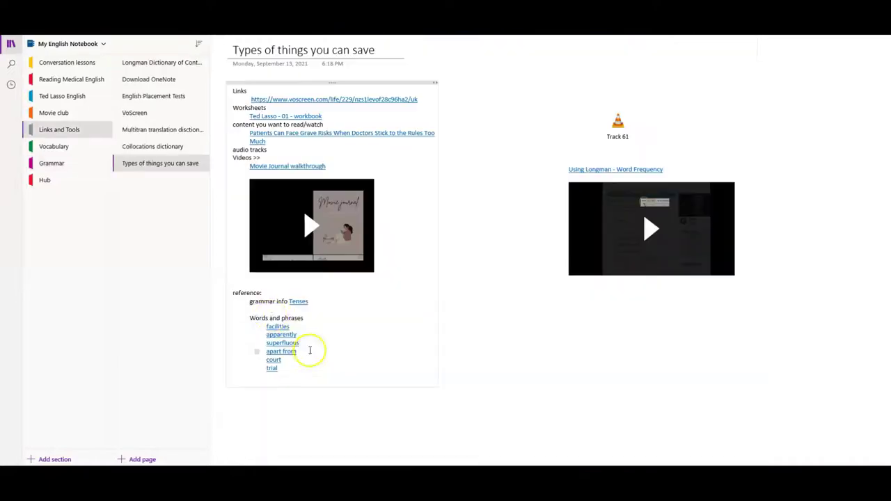
Follow the facilities link into Vocabulary and add a page titled "Sufficient (adj) - enough - достаточный".
click(279, 326)
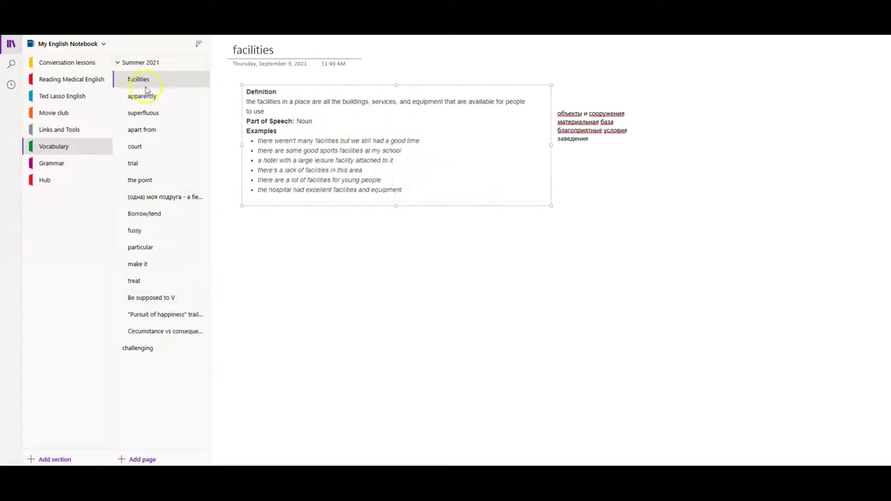
click(142, 460)
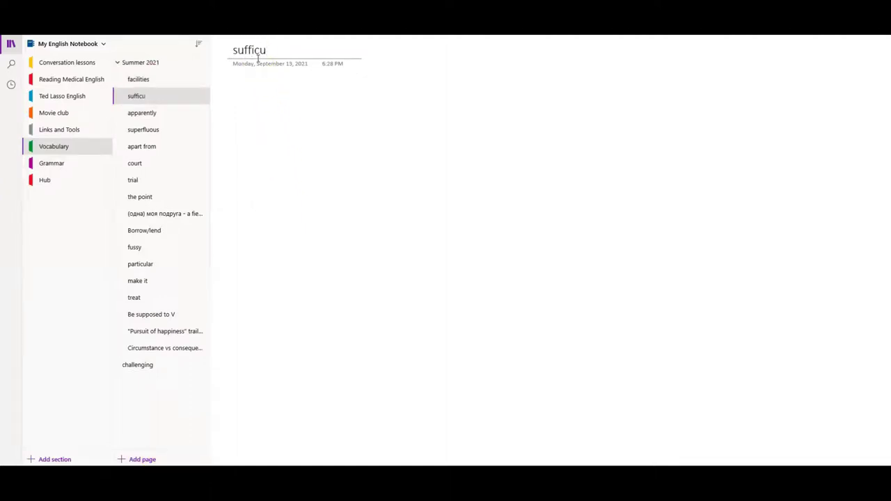
text(sufficient -)
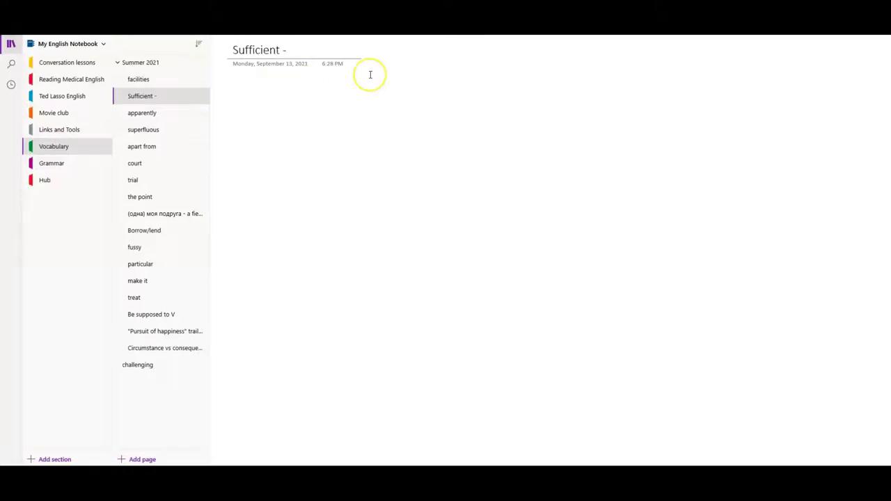
click(285, 50)
text((adj))
click(277, 90)
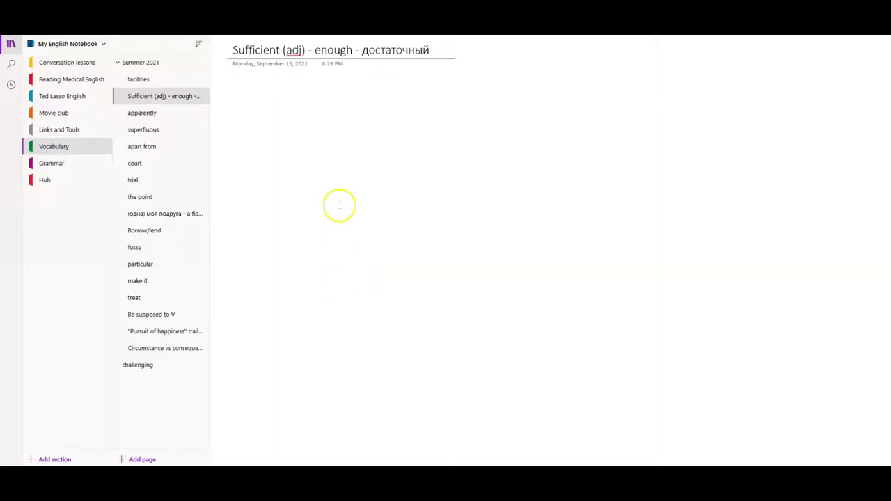
Look through the Conversation lessons notes, reading page 2021-08-10 and checking the date titles of 2021-08-21, 2021-08-16 and 2021-08-12.
click(77, 62)
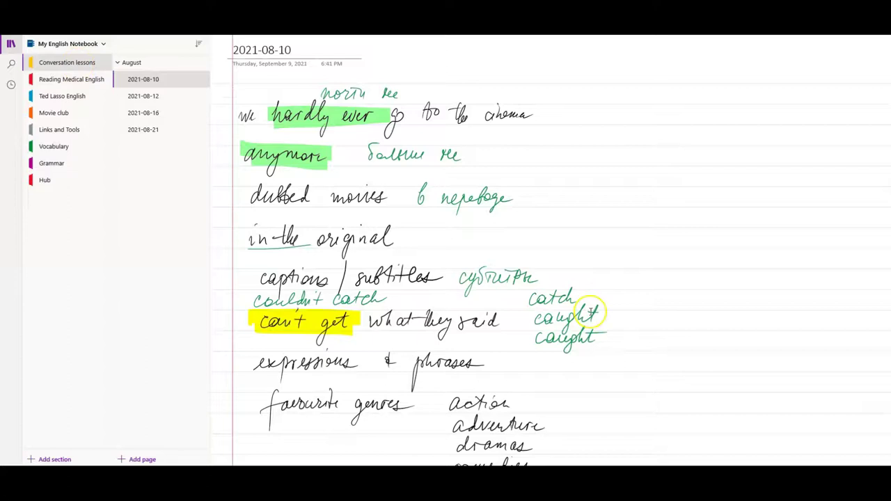
scroll(606, 321, down, 5)
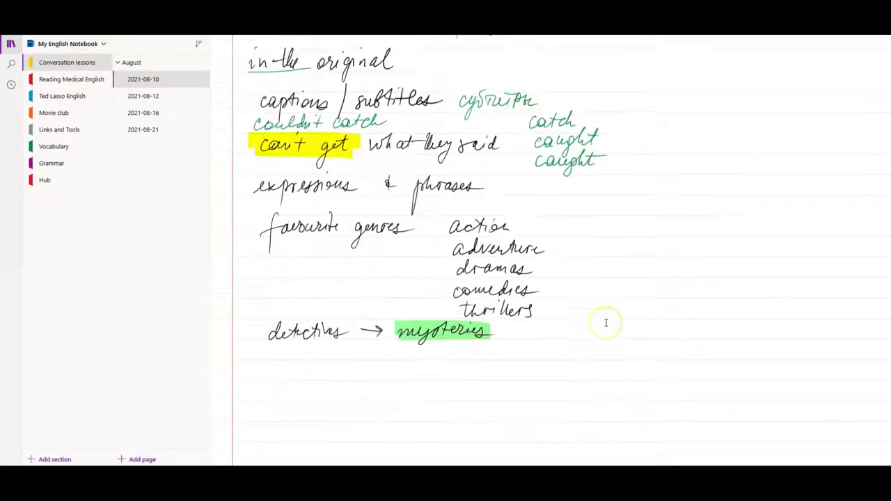
scroll(605, 322, up, 5)
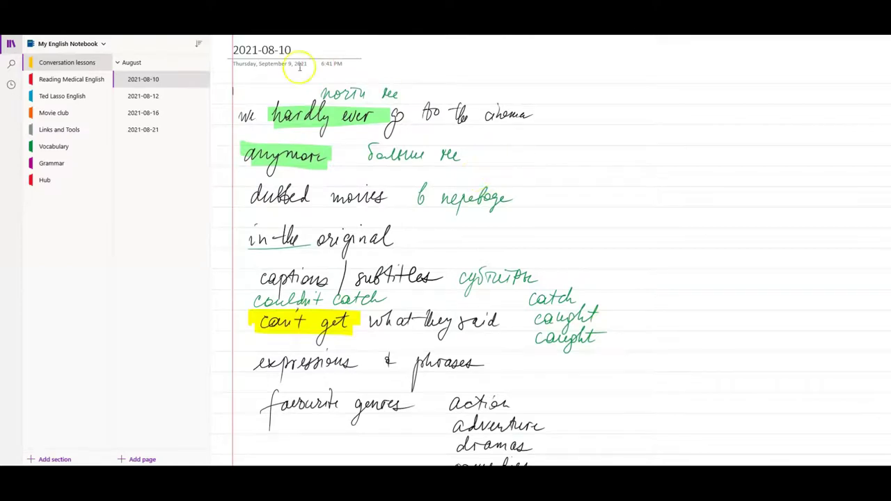
click(167, 131)
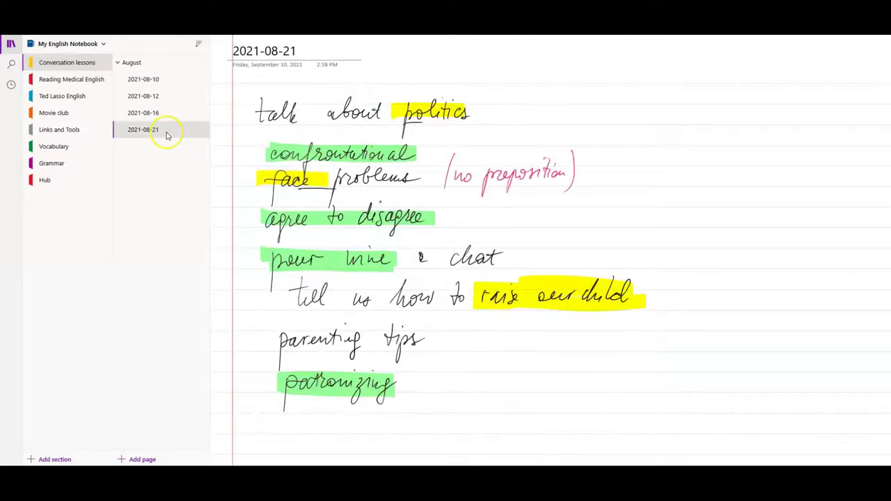
click(296, 53)
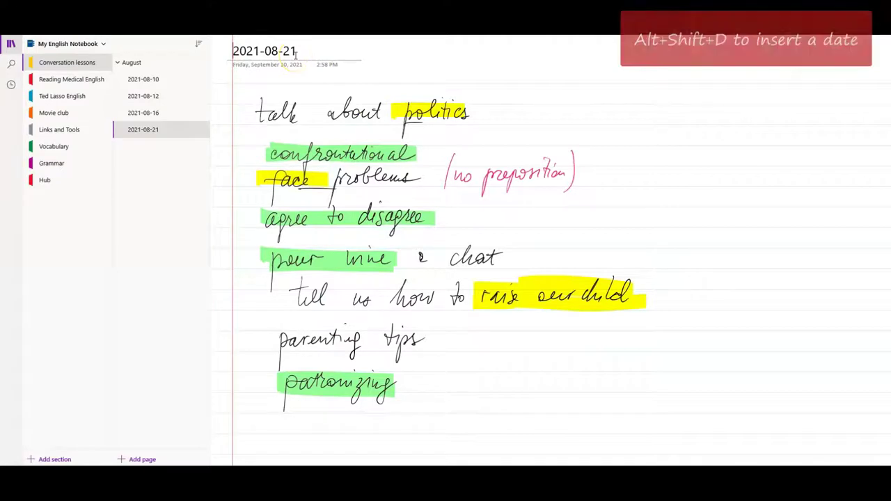
click(159, 112)
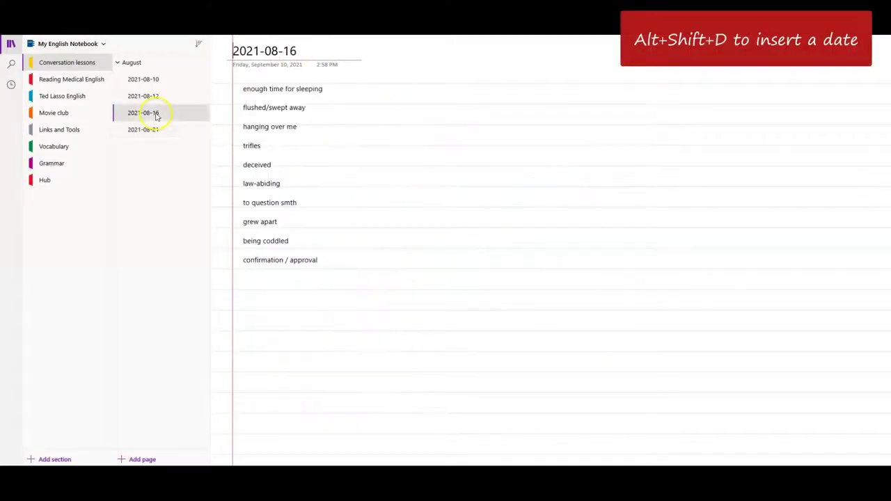
click(159, 96)
click(158, 82)
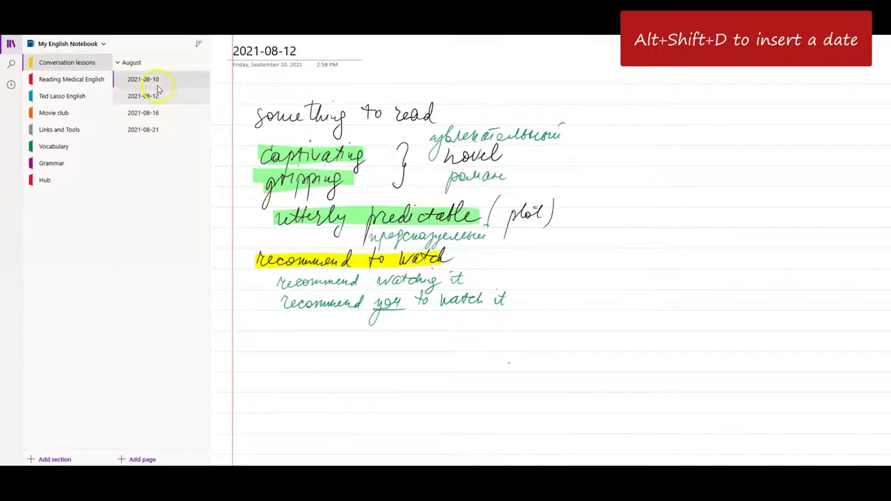
On the 2021-08-21 lesson page, add the typed note "Typing is also fine" beside the handwriting and highlight the word "fine".
click(165, 133)
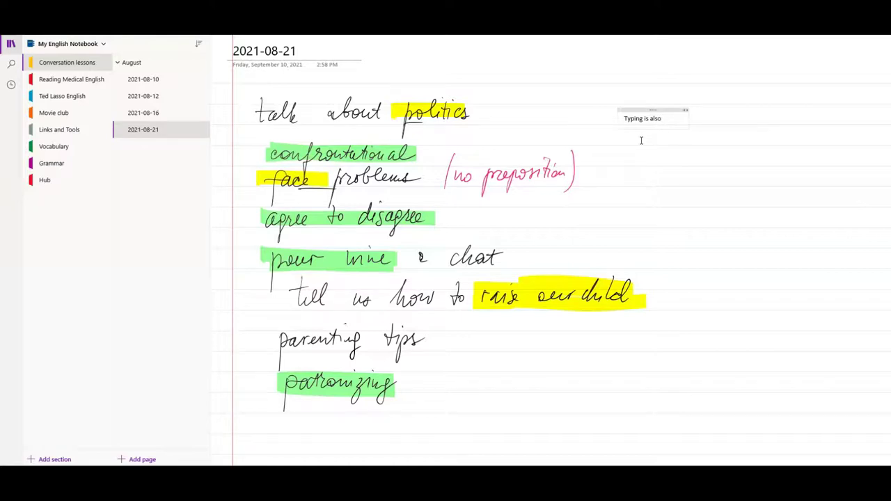
text(fine)
triple_click(679, 123)
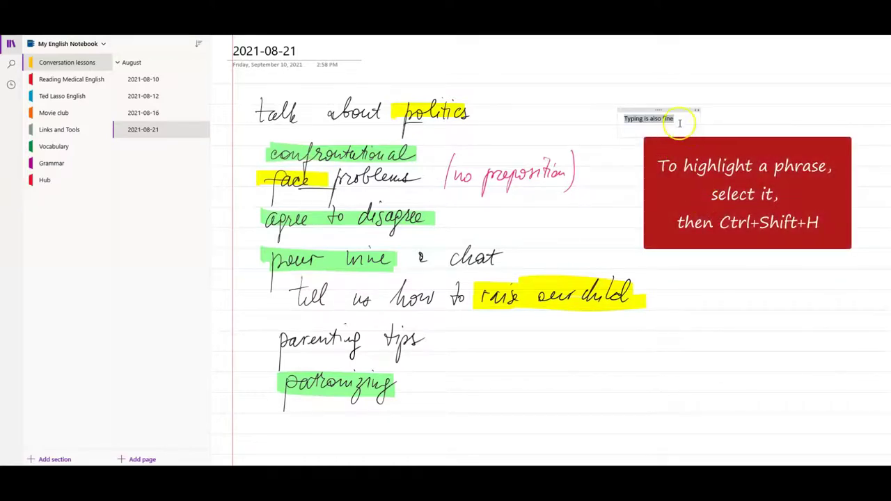
drag(673, 119, 661, 118)
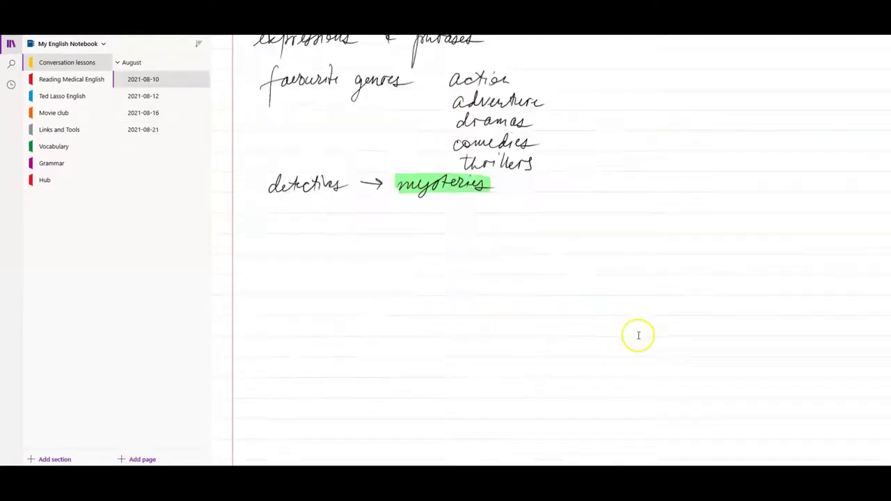
Review the highlighted phrases and corrections on the August lesson pages, from 2021-08-10 through 2021-08-21.
scroll(638, 336, up, 4)
scroll(638, 335, up, 2)
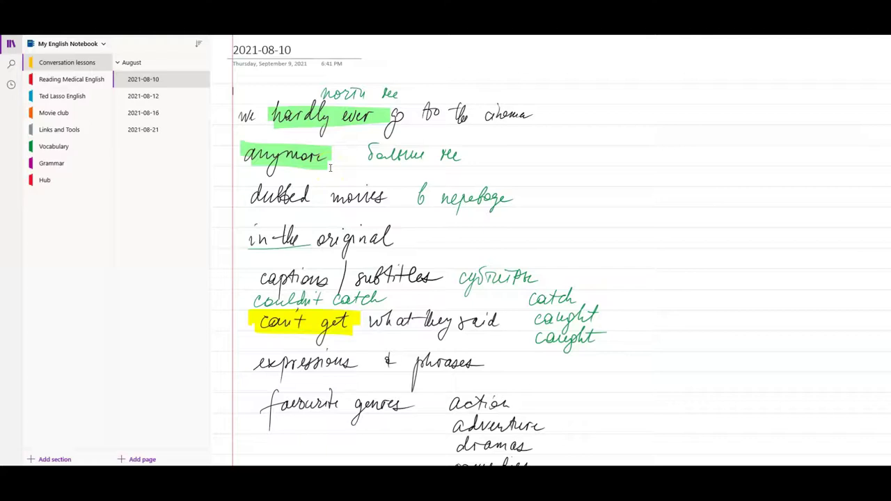
scroll(330, 168, down, 5)
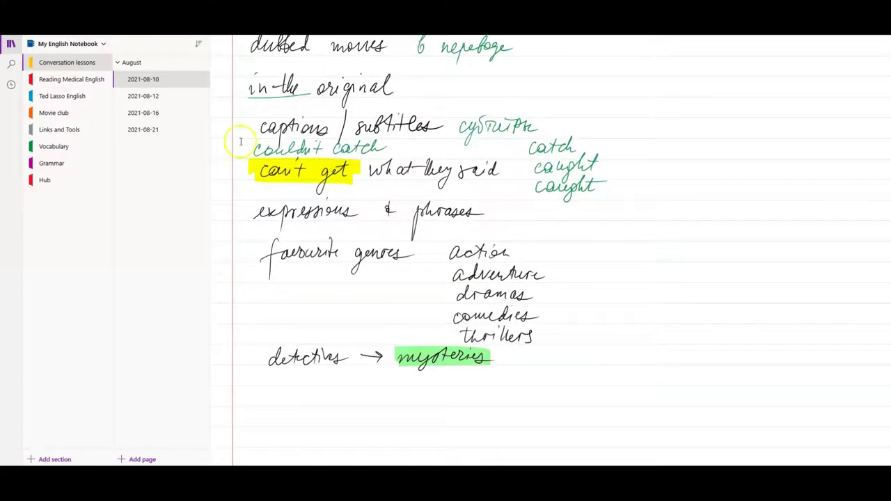
click(180, 98)
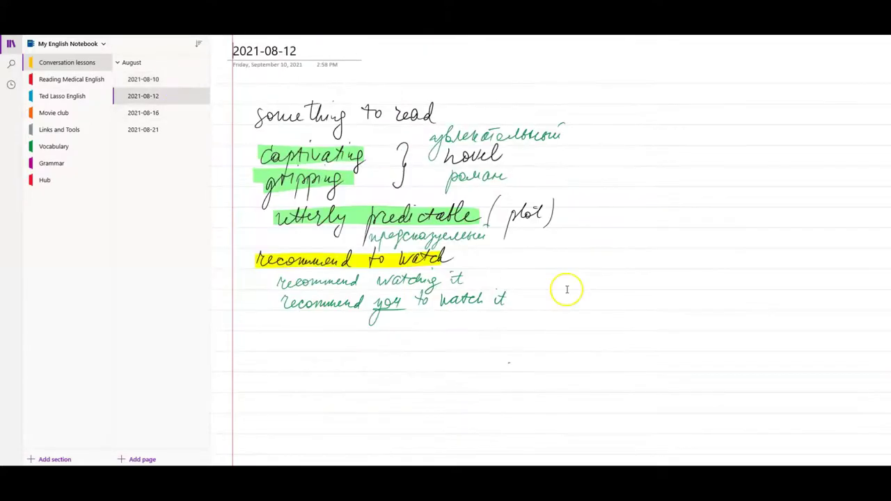
click(167, 115)
click(167, 131)
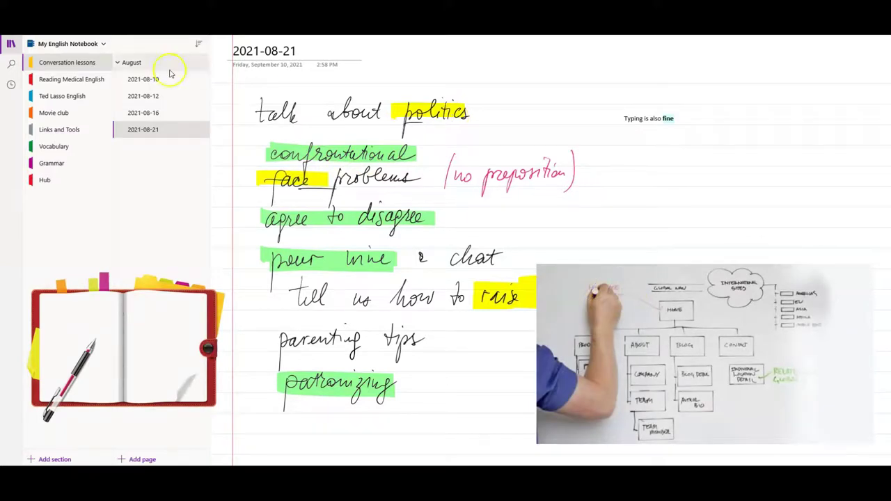
In the Reading Medical English section, examine the "Patients Can Face Grave Risks" article with its highlights and margin translations, back up to its title.
click(47, 82)
scroll(477, 313, up, 5)
scroll(490, 311, up, 10)
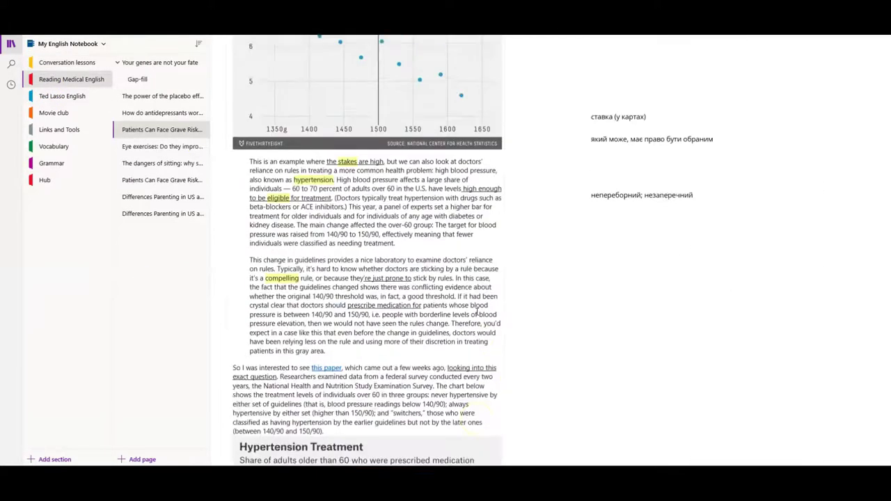
click(468, 174)
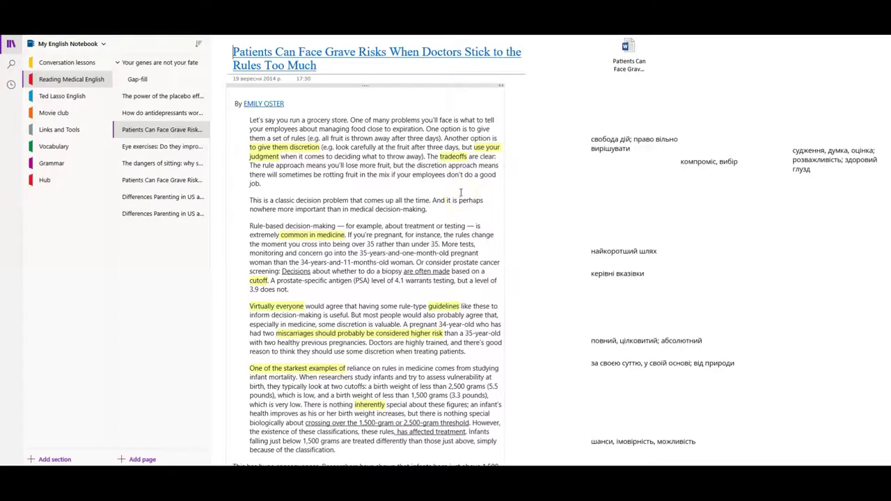
Browse the eye exercises and dangers of sitting articles, and examine the video, highlighted text and vocabulary lists in "The power of the placebo effect".
click(174, 151)
click(163, 164)
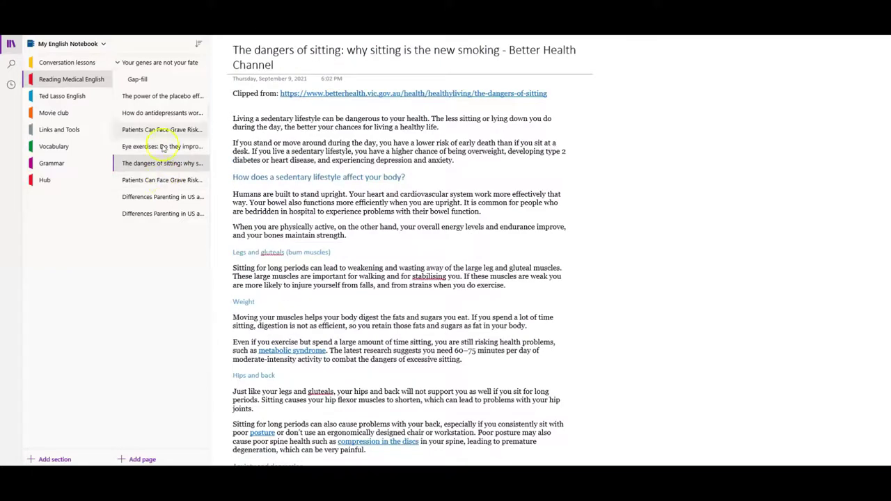
click(187, 96)
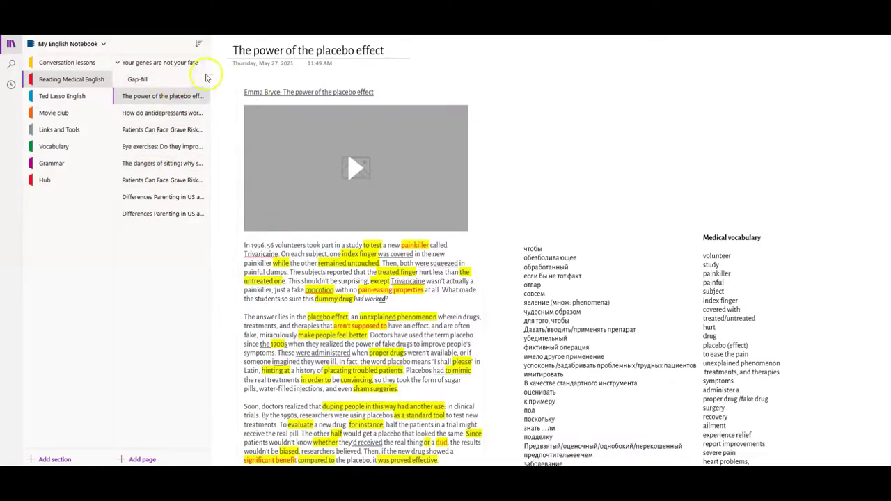
scroll(570, 367, down, 1)
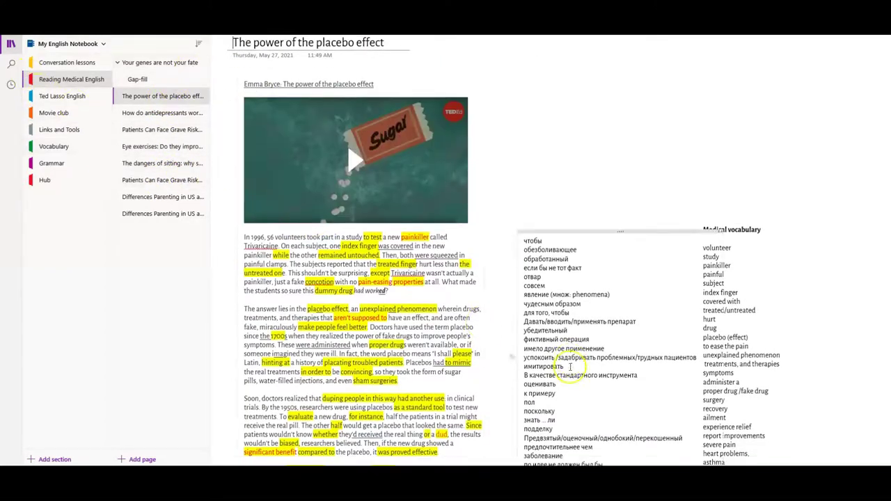
In the Ted Lasso English section, view the Episode 1 contents page and read the workbook answers down to Week 1 Takeaways.
click(62, 96)
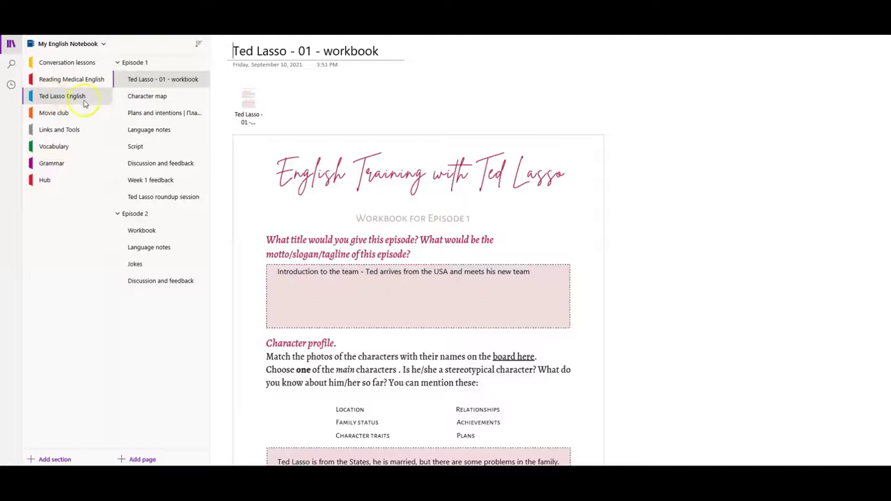
click(138, 67)
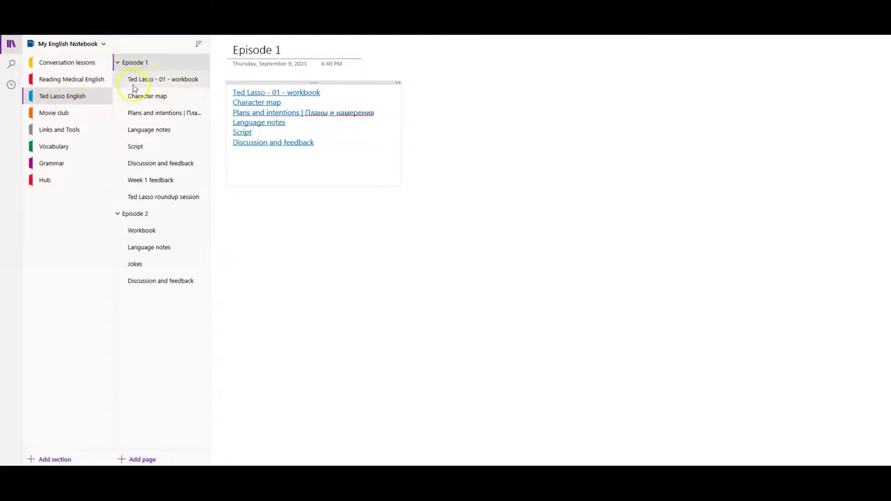
click(139, 83)
scroll(495, 218, down, 15)
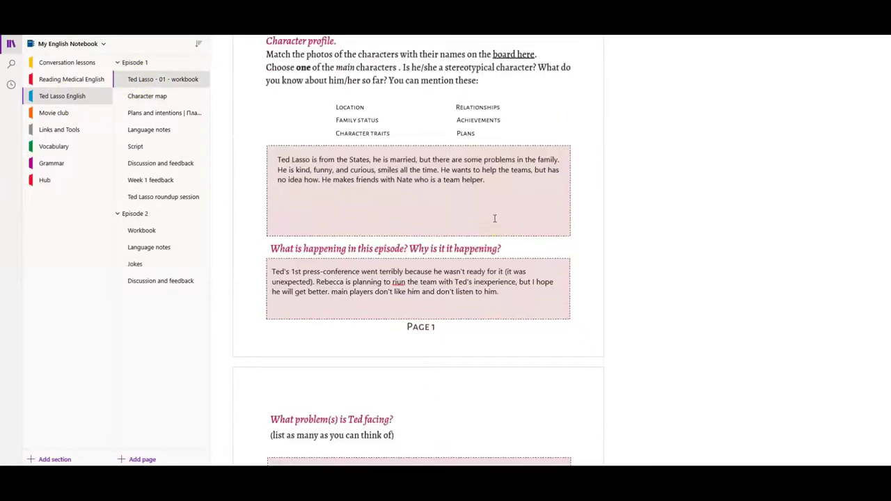
scroll(494, 218, down, 3)
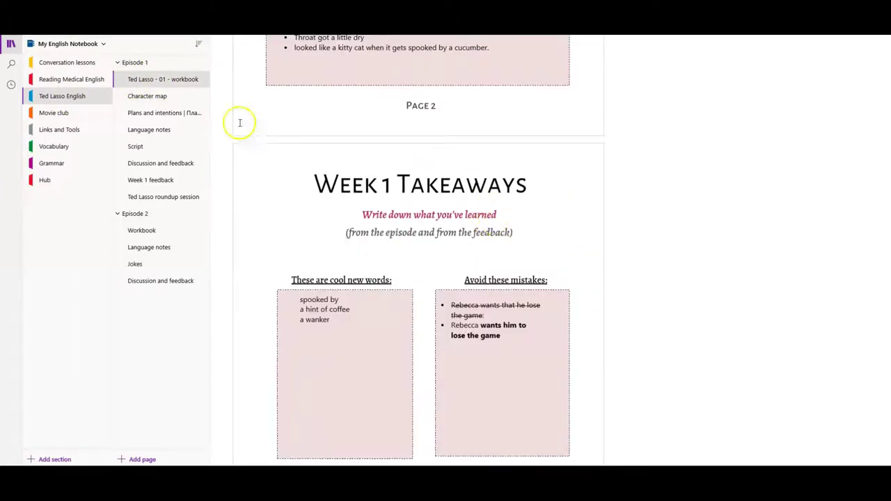
View the Character map page, and examine the "gonna" stills, example sentences and translation table on the Plans and intentions page.
click(160, 98)
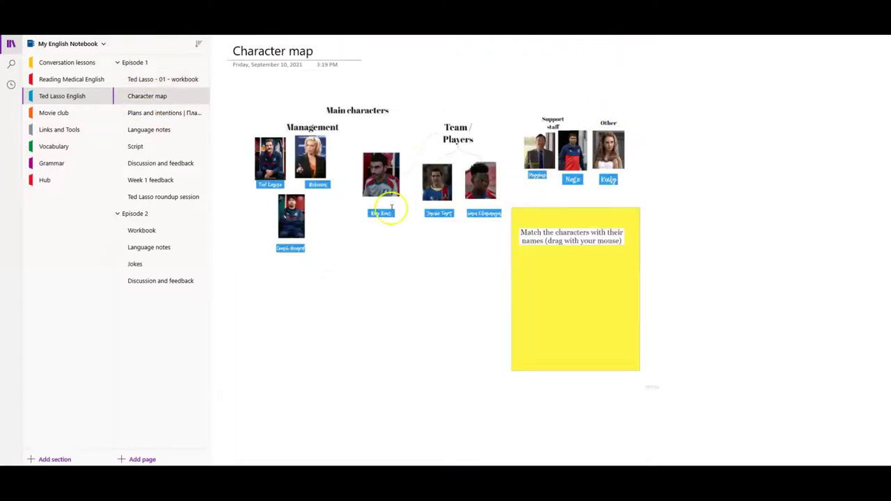
click(170, 113)
scroll(485, 215, down, 4)
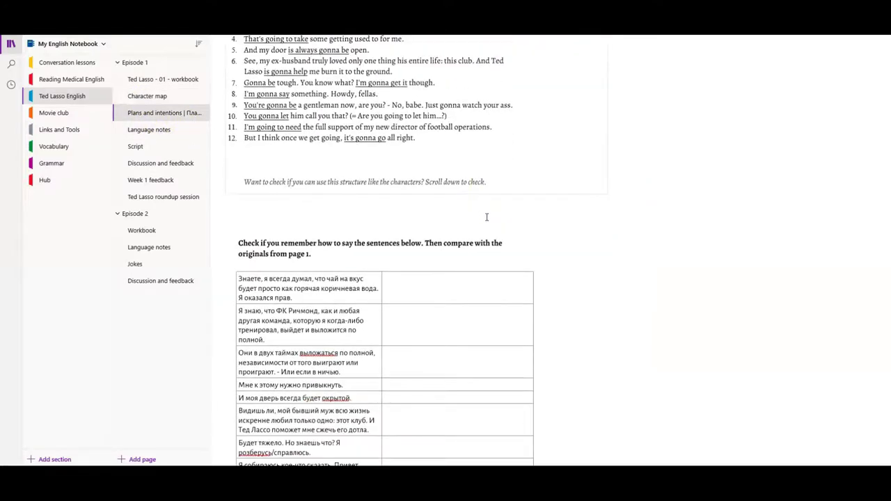
scroll(360, 215, up, 10)
click(311, 57)
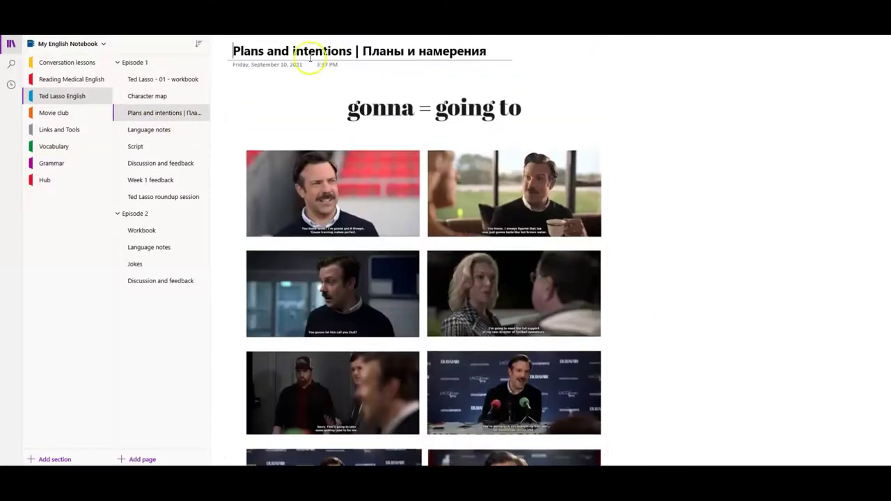
scroll(464, 171, down, 3)
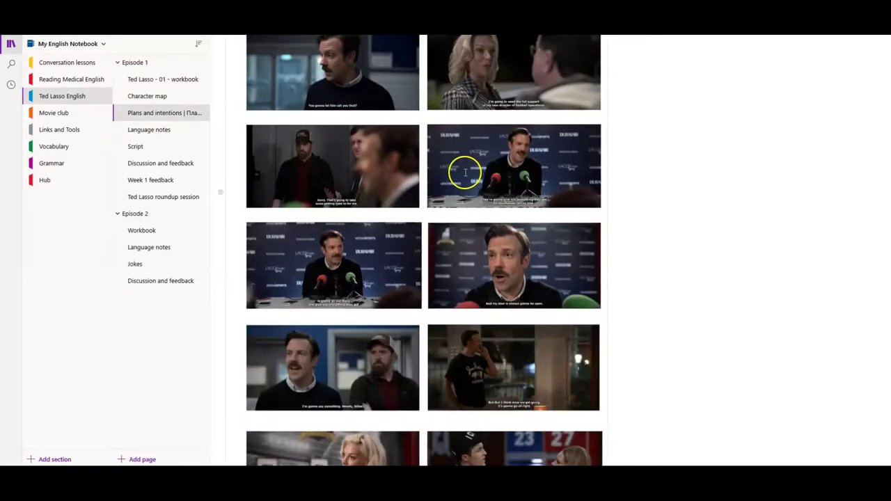
scroll(465, 172, down, 15)
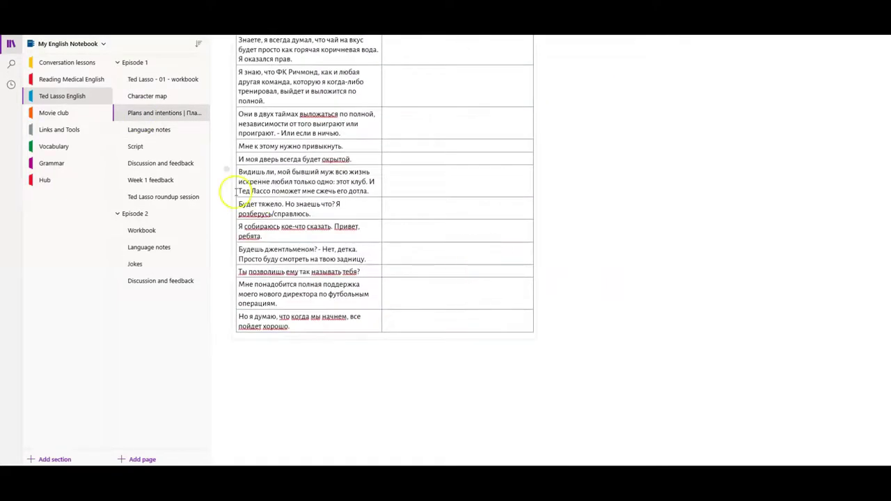
Examine the Episode 1 Language notes, including the phrase "give somebody everything you've got" and the Other vocabulary table.
key(ctrl+Page_Down)
drag(233, 123, 335, 123)
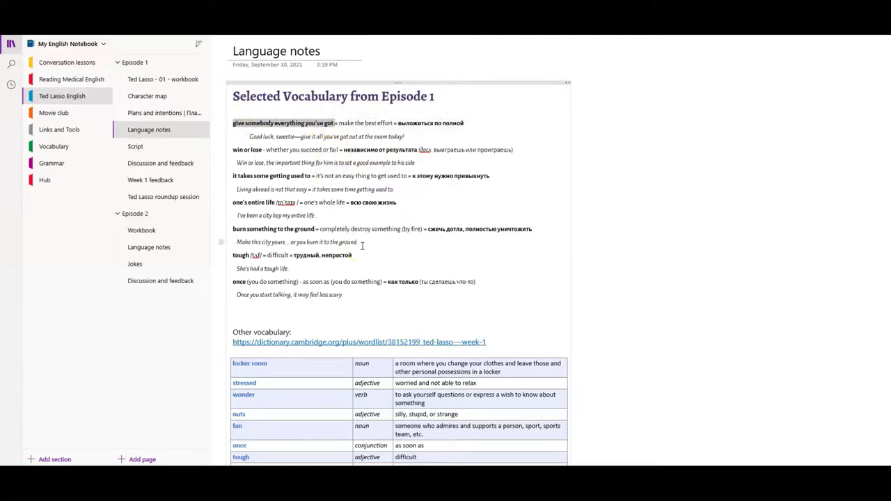
scroll(294, 245, down, 5)
scroll(444, 279, down, 5)
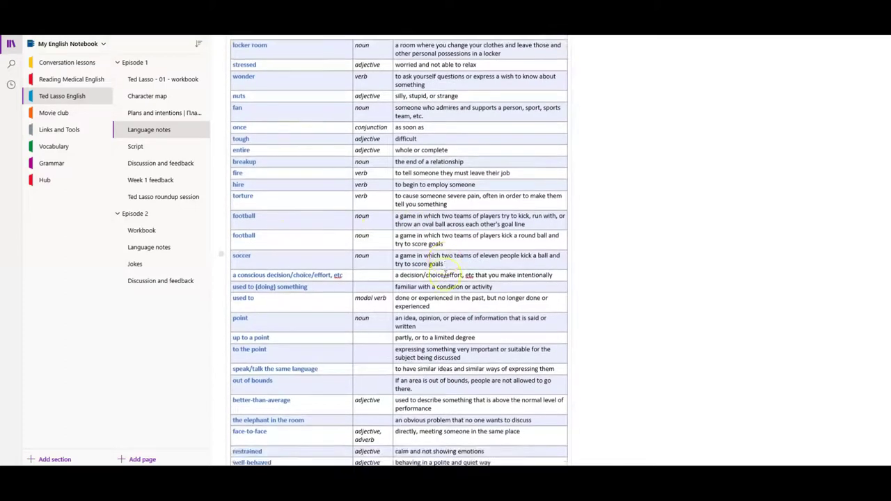
scroll(446, 277, up, 6)
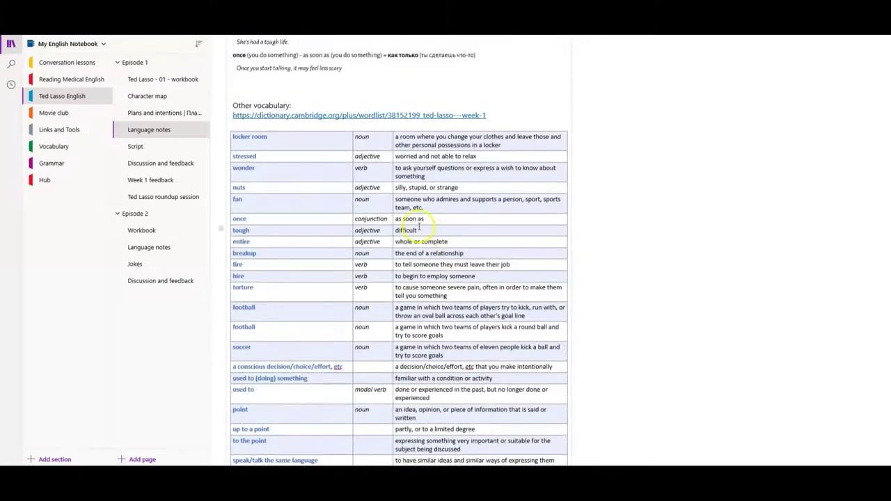
Return to the start of the Language notes and view the Script and handwritten Discussion and feedback pages of Episode 1.
scroll(418, 226, up, 4)
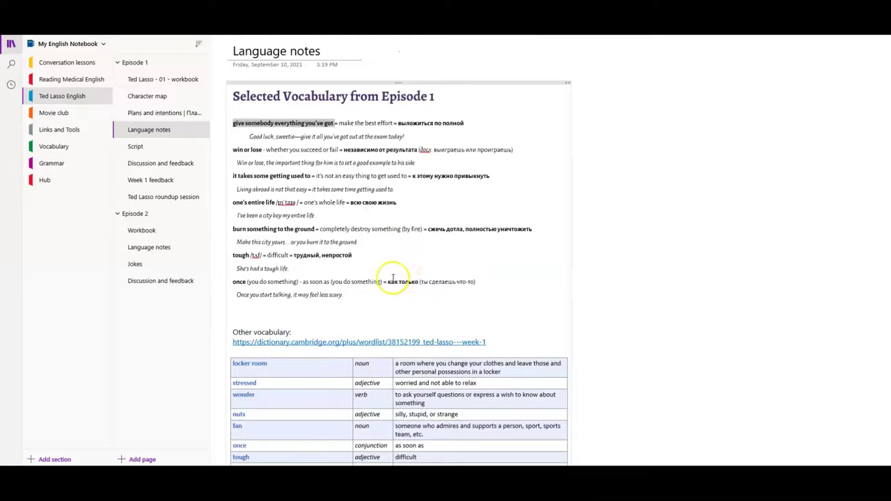
click(161, 146)
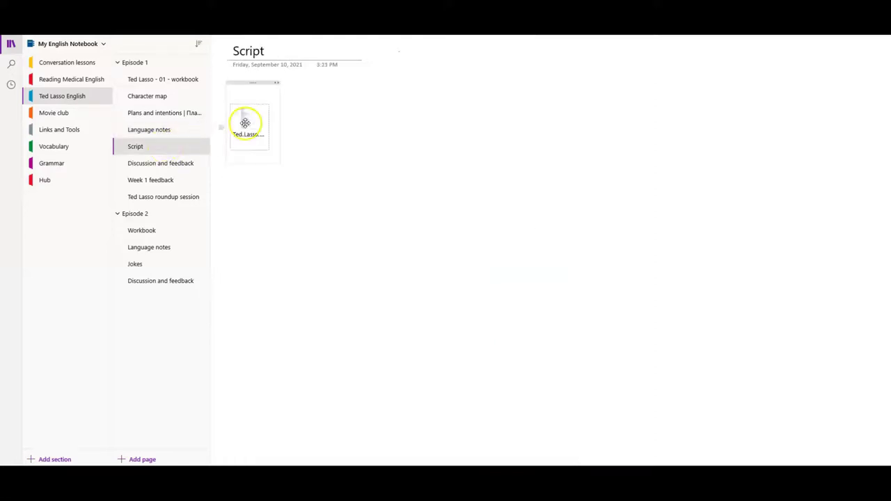
click(171, 167)
scroll(491, 204, down, 7)
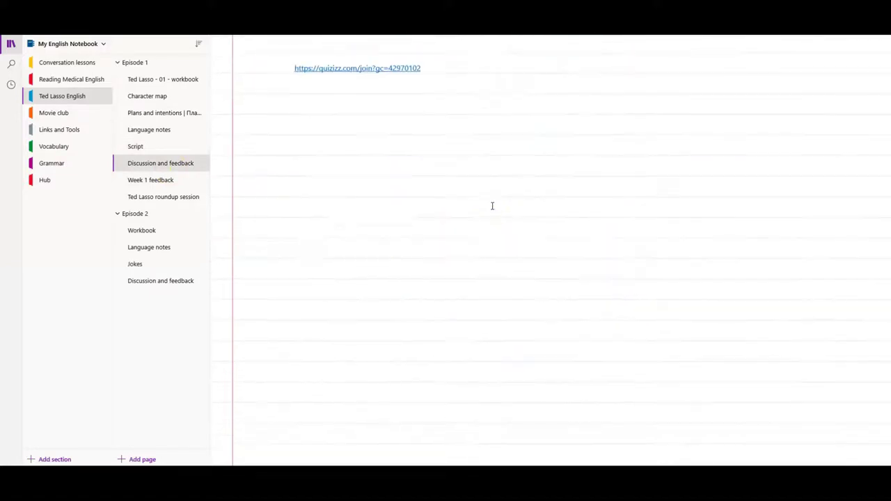
scroll(492, 206, up, 8)
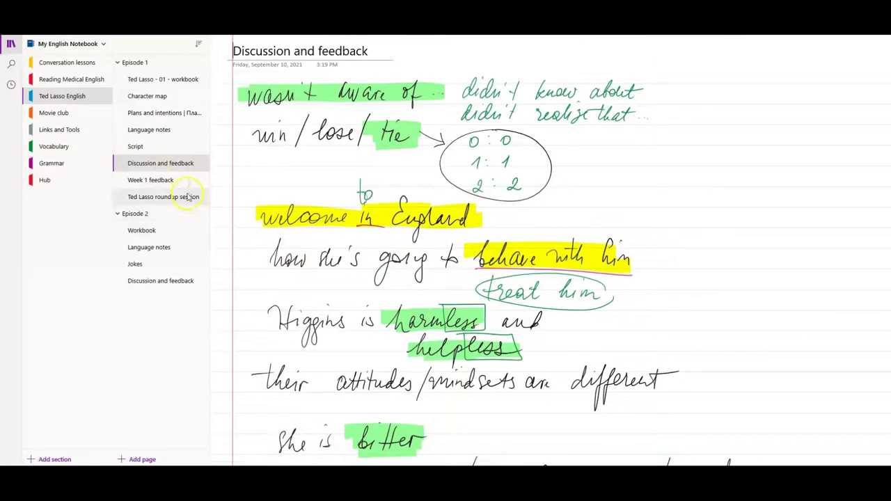
View the Week 1 feedback and Ted Lasso roundup session pages, and open the Episode 2 contents page with its subpages collapsed.
click(157, 181)
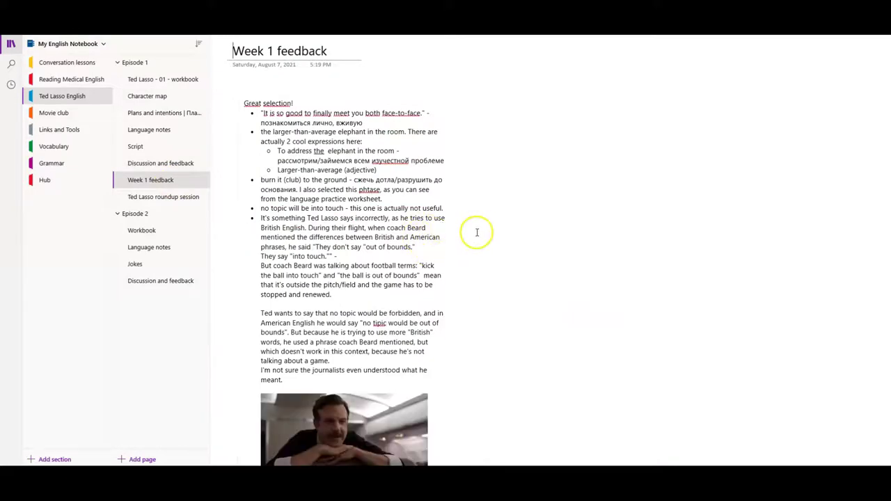
scroll(404, 167, down, 9)
scroll(404, 167, up, 10)
click(176, 201)
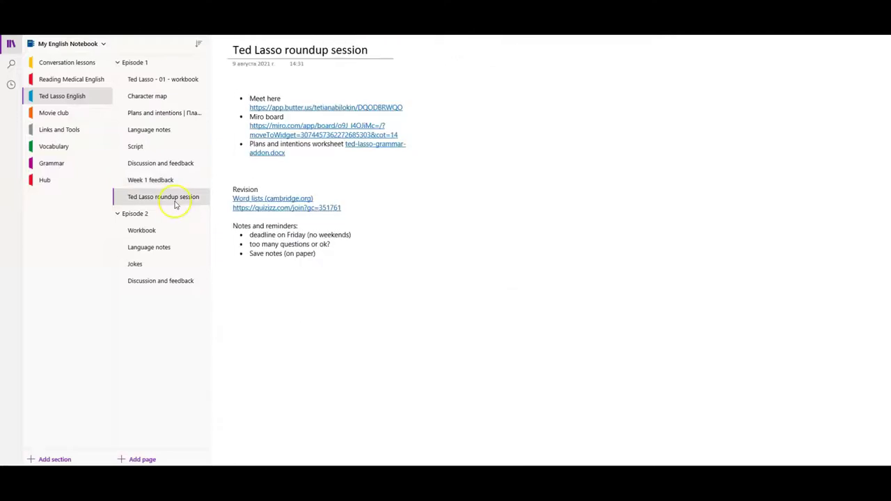
click(124, 213)
click(118, 214)
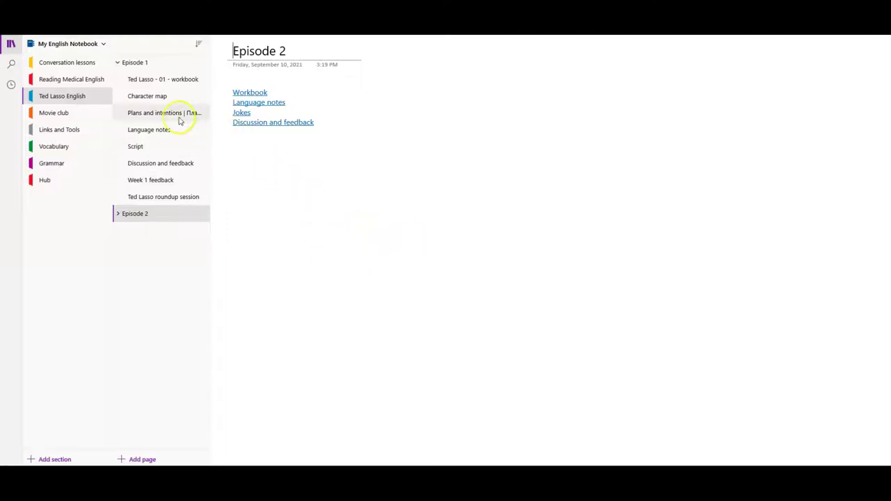
In the Movie club section, read the Movie club rules page and view the Where to register page.
click(54, 112)
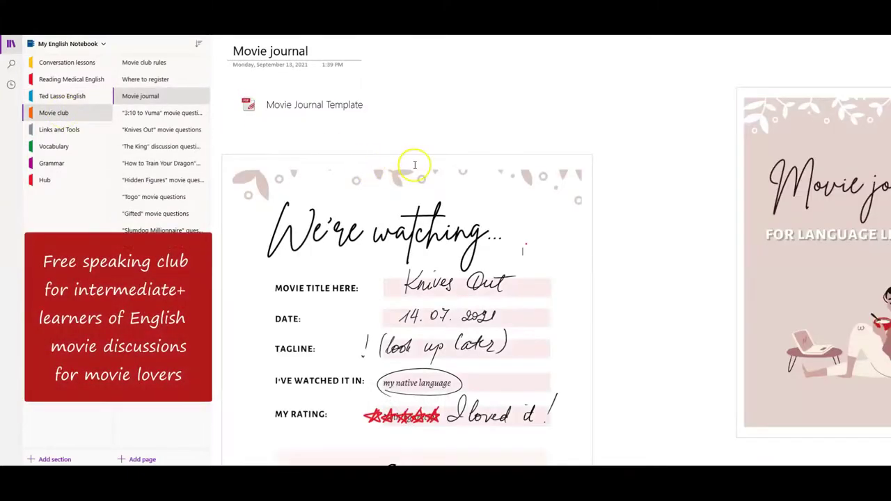
click(131, 62)
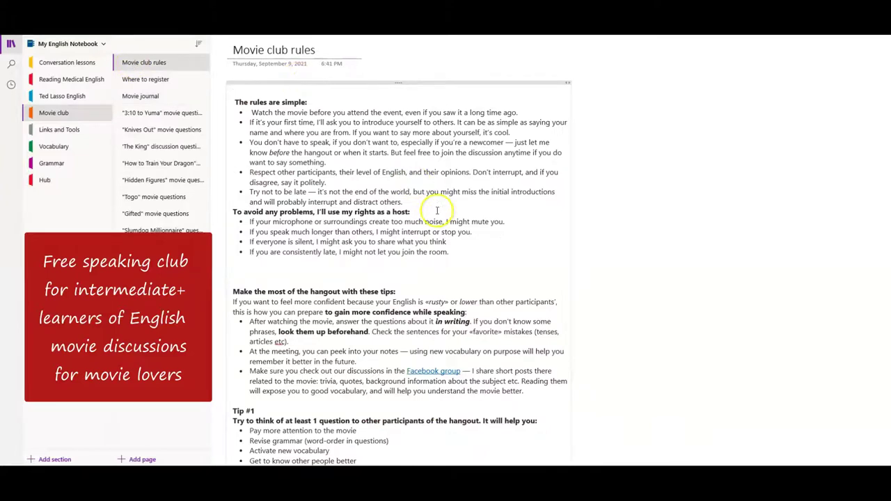
scroll(437, 211, down, 5)
scroll(418, 174, up, 3)
click(187, 81)
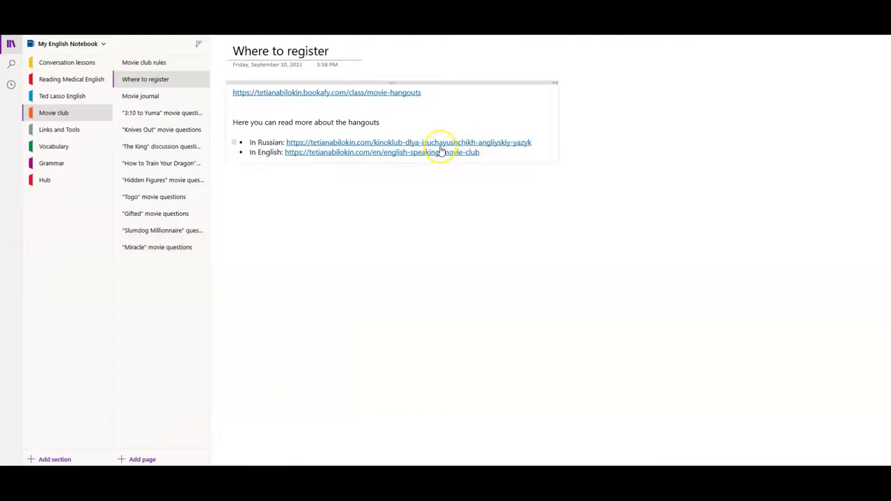
Save a copy of the Movie Journal Template PDF attached to the Movie journal page.
click(148, 98)
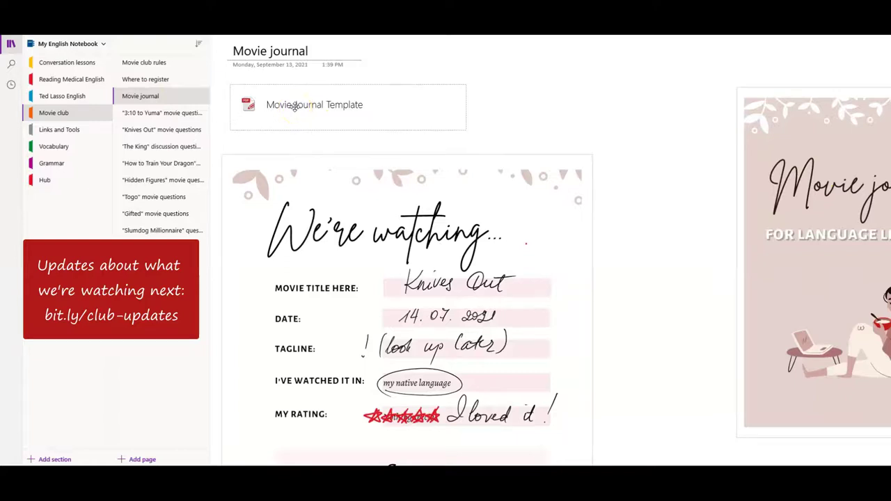
right_click(294, 106)
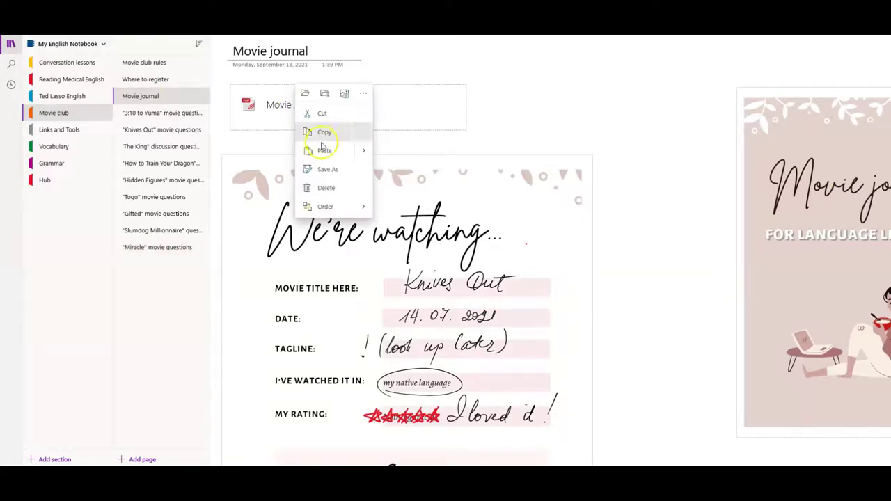
click(327, 173)
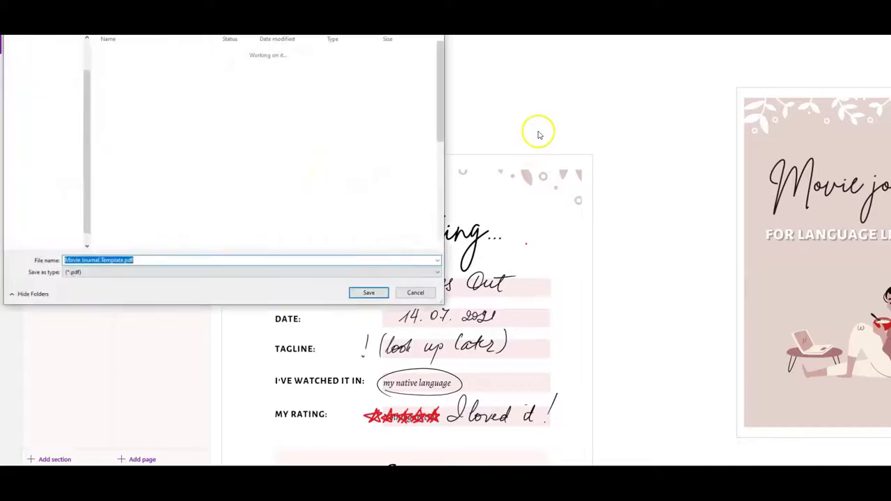
key(Return)
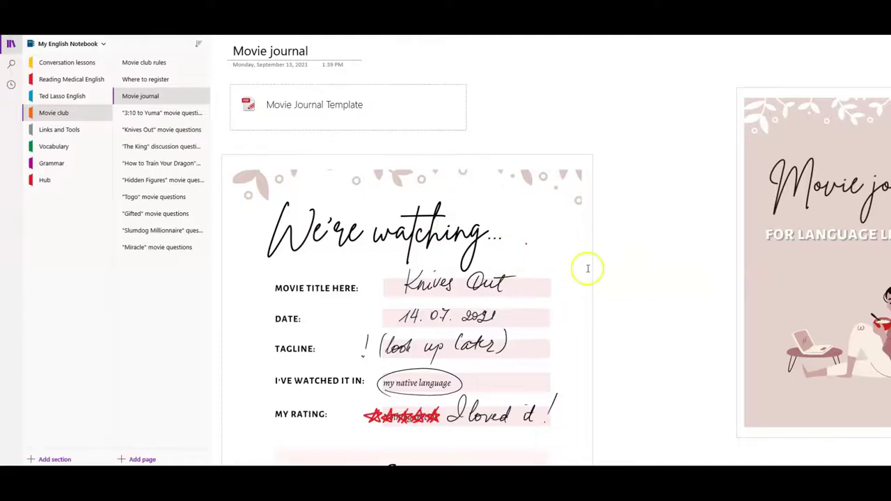
Examine the filled-in "Knives Out" journal pages, from the movie details and genre to the end.
scroll(434, 271, down, 3)
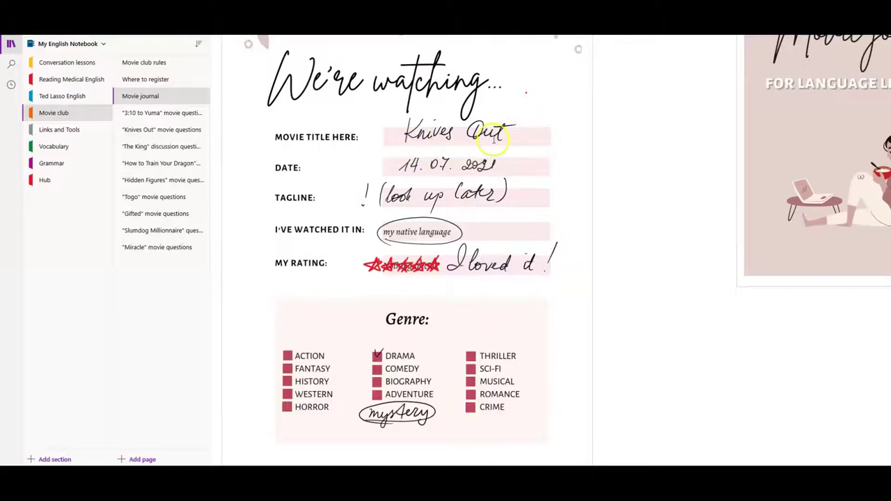
click(524, 143)
scroll(565, 233, down, 20)
Examine the "3:10 to Yuma" movie questions and their Miro board image, and view the "Miracle" movie questions.
click(167, 112)
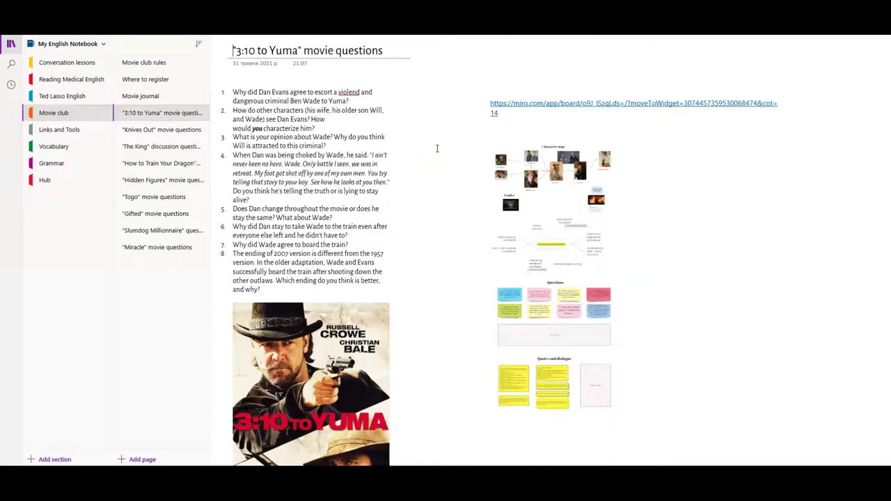
scroll(358, 158, down, 5)
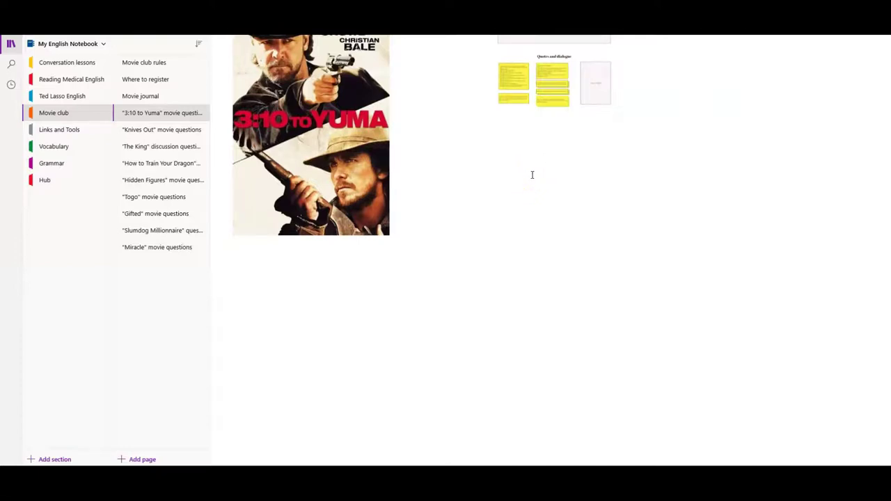
click(156, 247)
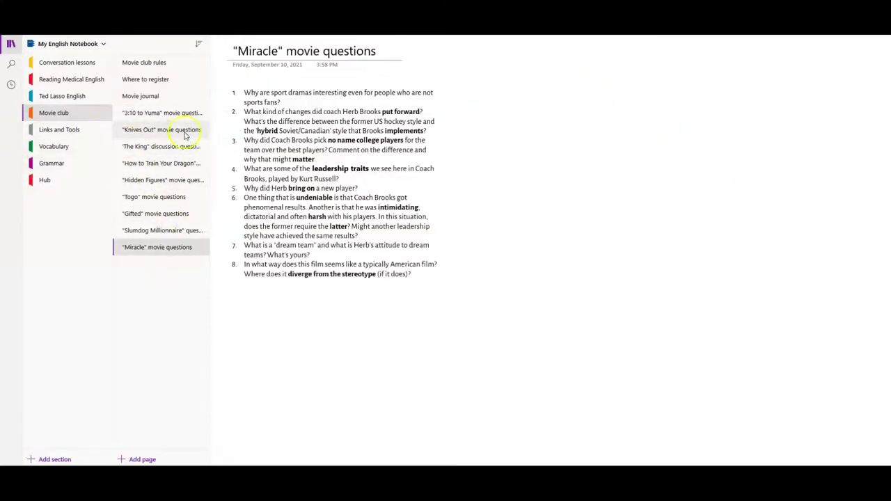
click(171, 114)
scroll(569, 209, up, 3)
click(570, 180)
scroll(606, 265, down, 3)
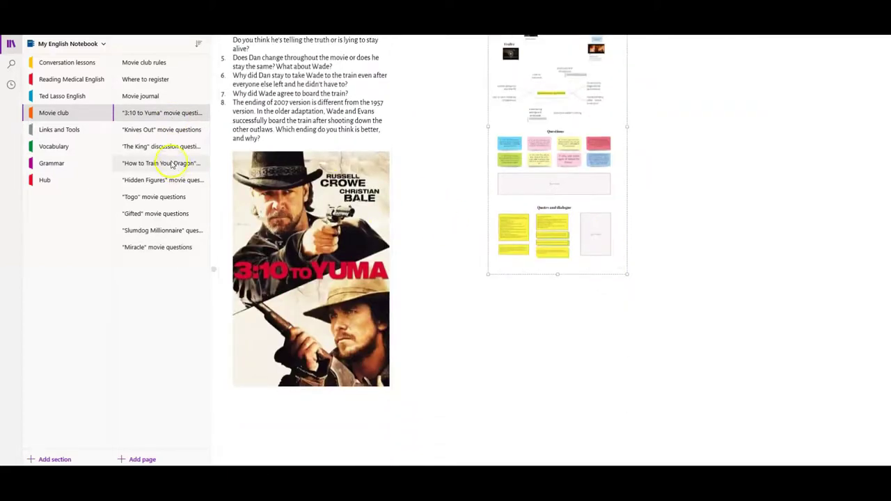
Browse the Links and Tools pages, from the Longman Dictionary and English Placement Tests to Collocations dictionary and Types of things you can save.
click(74, 132)
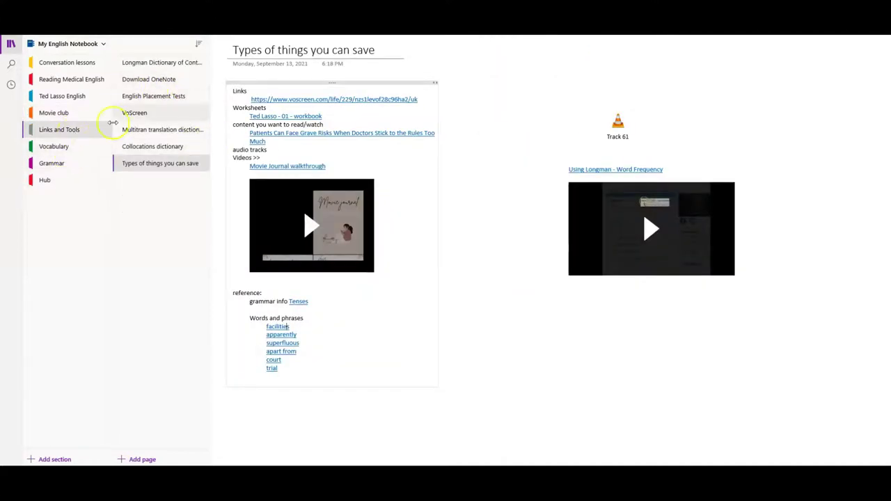
click(149, 64)
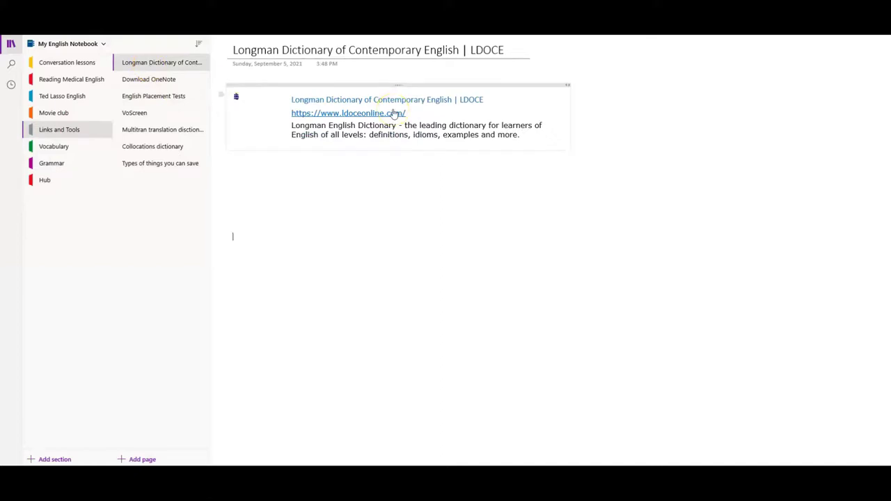
click(167, 80)
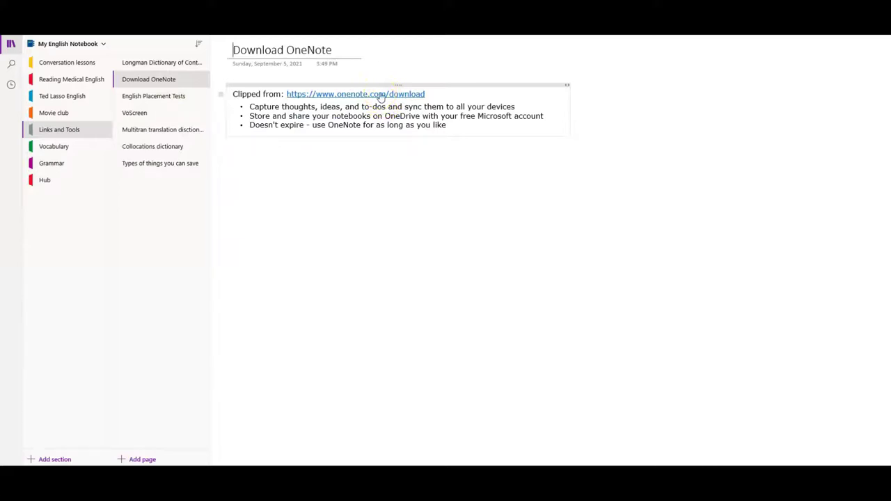
click(174, 101)
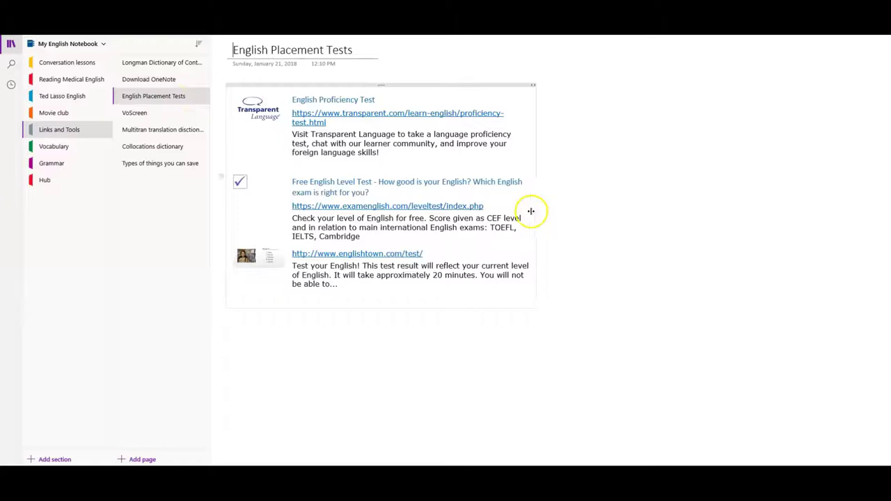
click(142, 113)
click(163, 130)
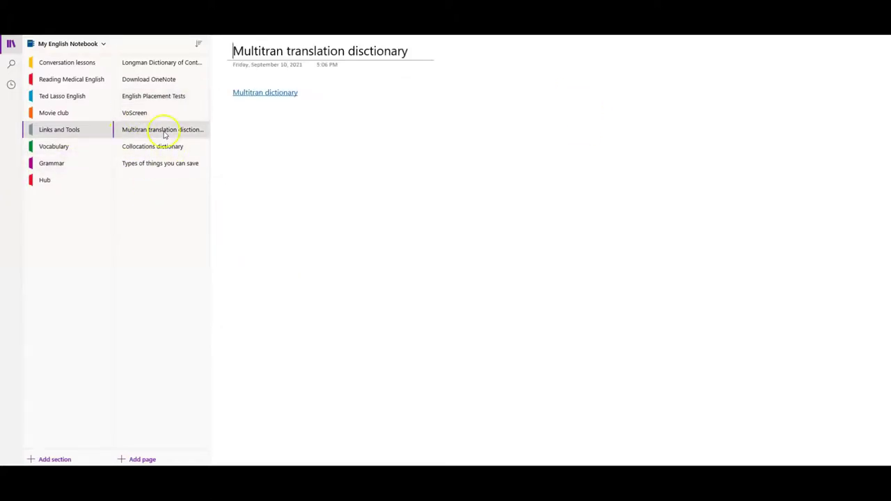
click(167, 149)
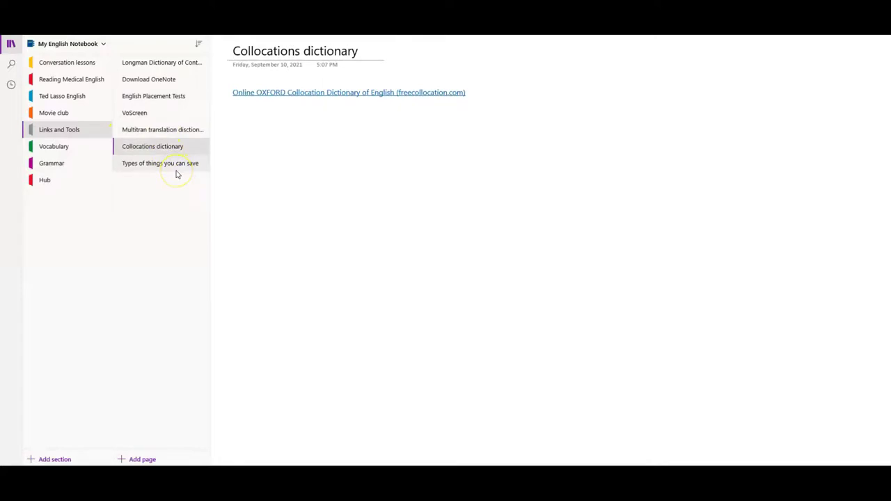
click(175, 165)
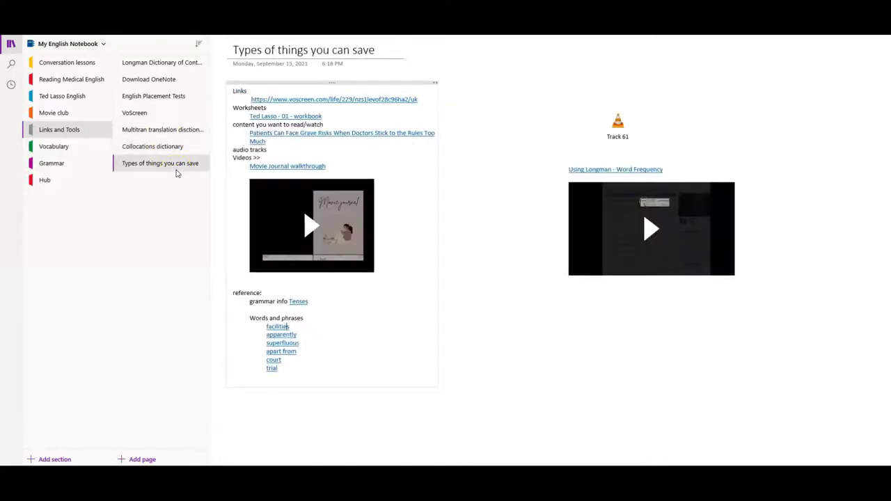
View the Routine page in the Hub section, and open the Welcome section of the Resources - Community notebook.
click(65, 146)
click(49, 179)
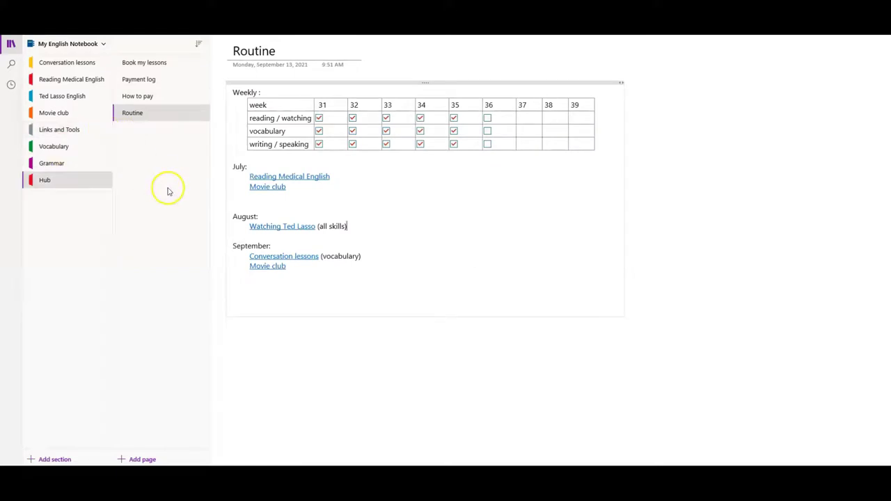
click(102, 48)
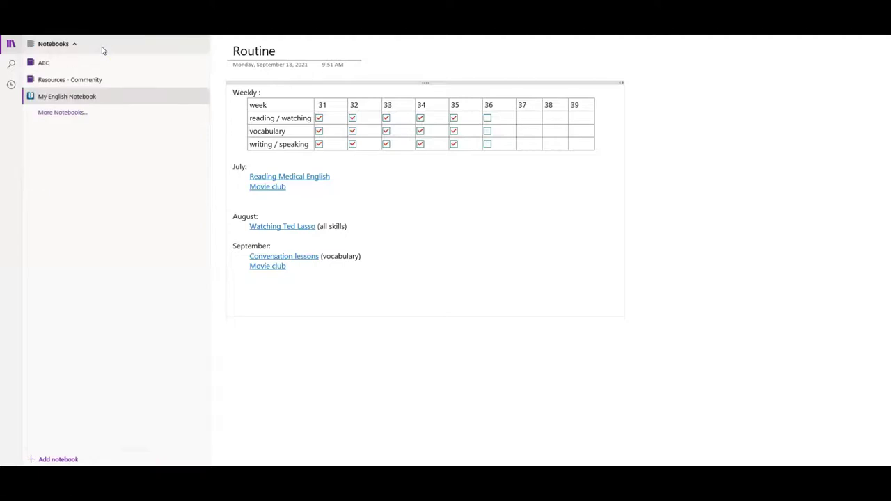
click(92, 81)
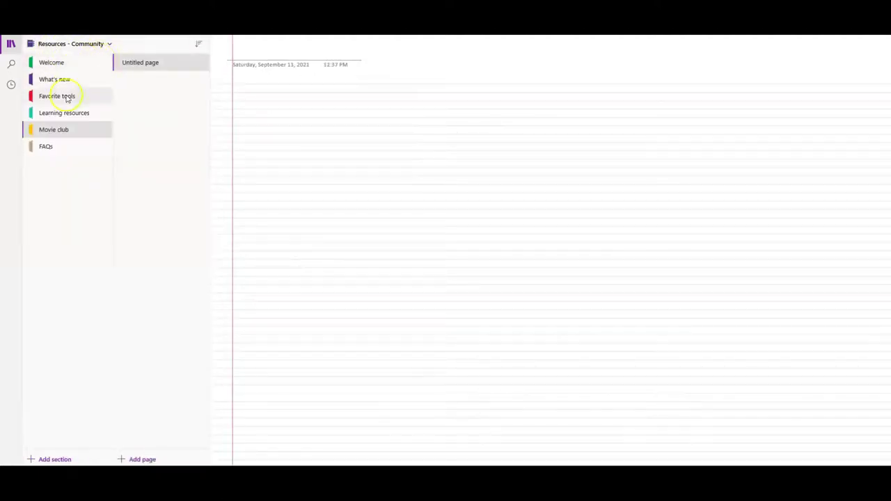
click(57, 66)
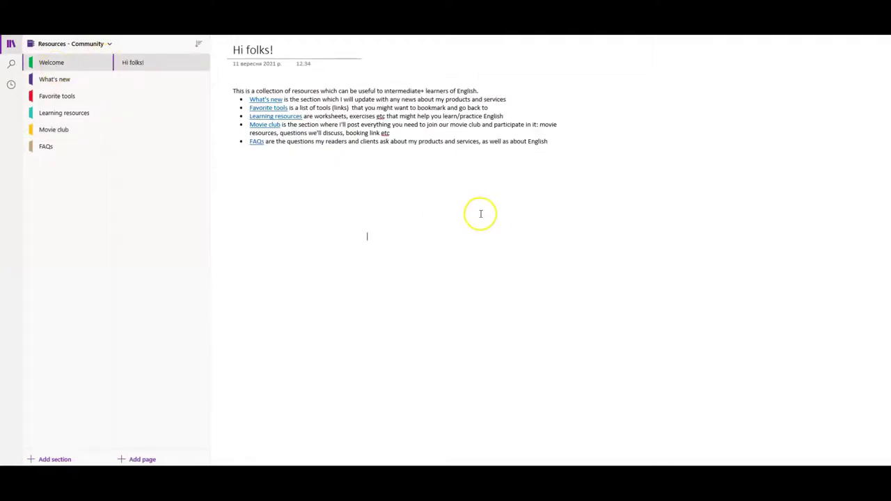
Browse the clipped Learning resources pages, including Newsela, British Council vocabulary exercises, Quill Proofreader, Networking Emails and Words in the News.
click(64, 112)
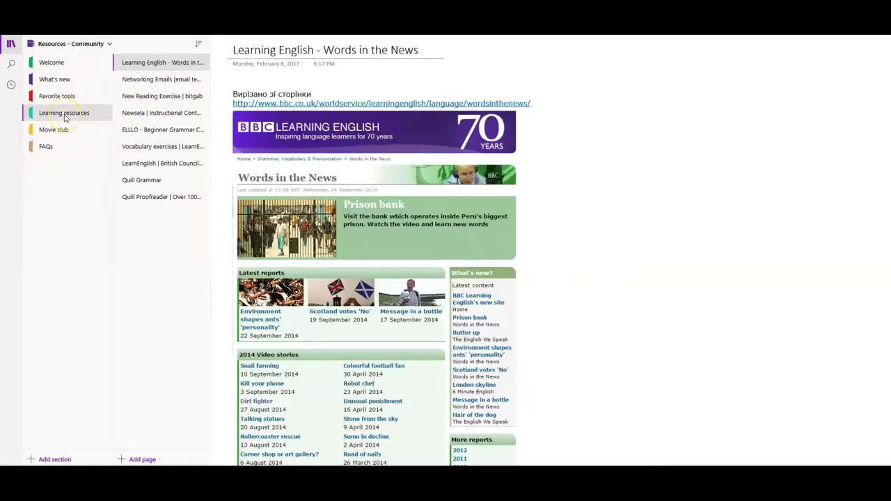
click(169, 113)
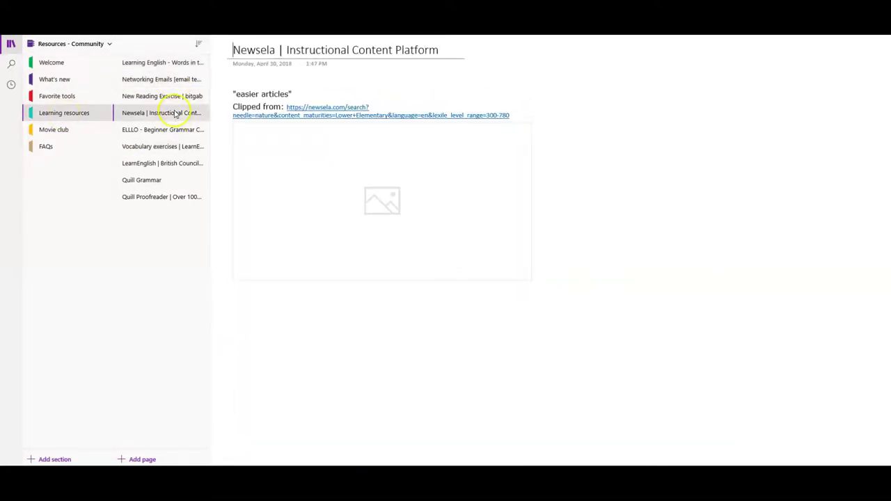
click(176, 146)
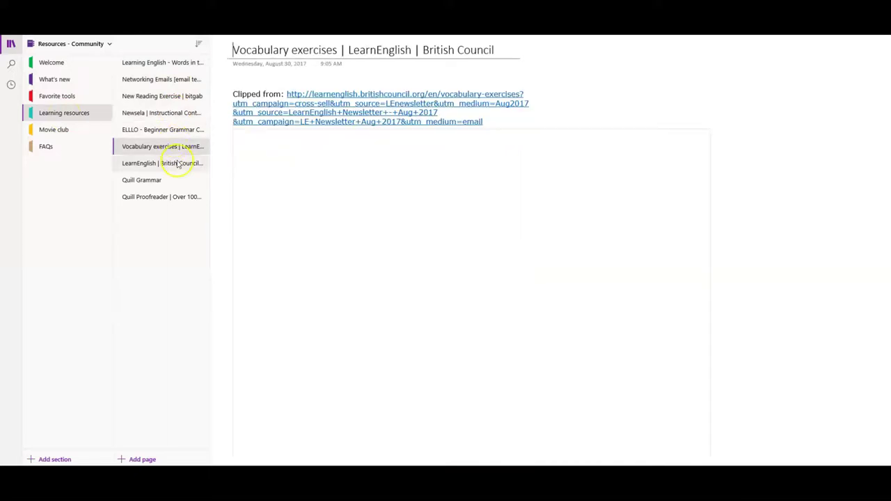
click(174, 163)
click(172, 180)
click(179, 196)
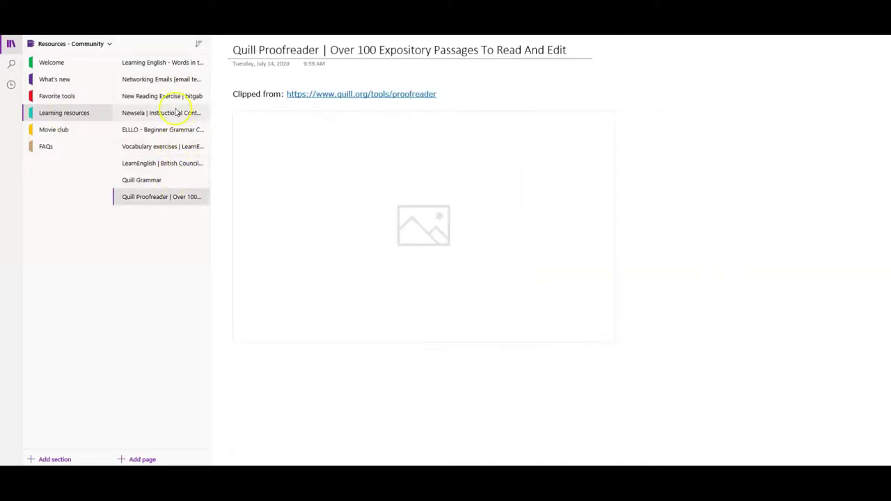
click(174, 80)
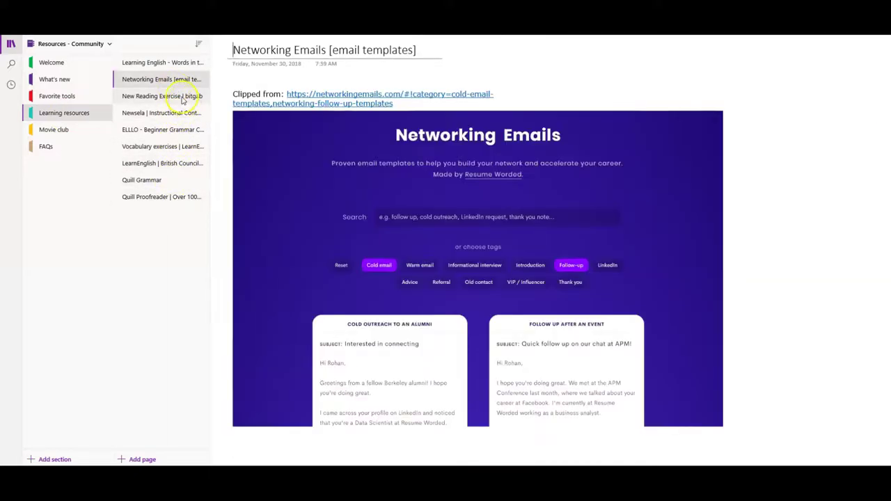
click(177, 62)
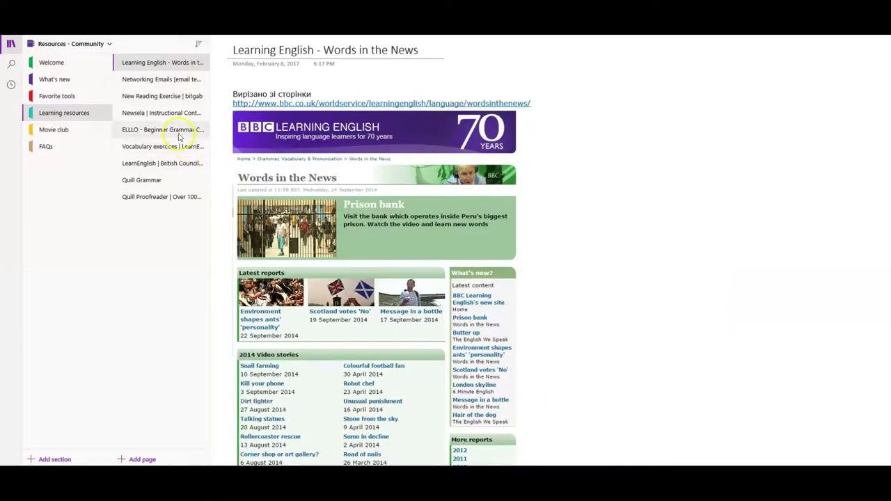
click(89, 95)
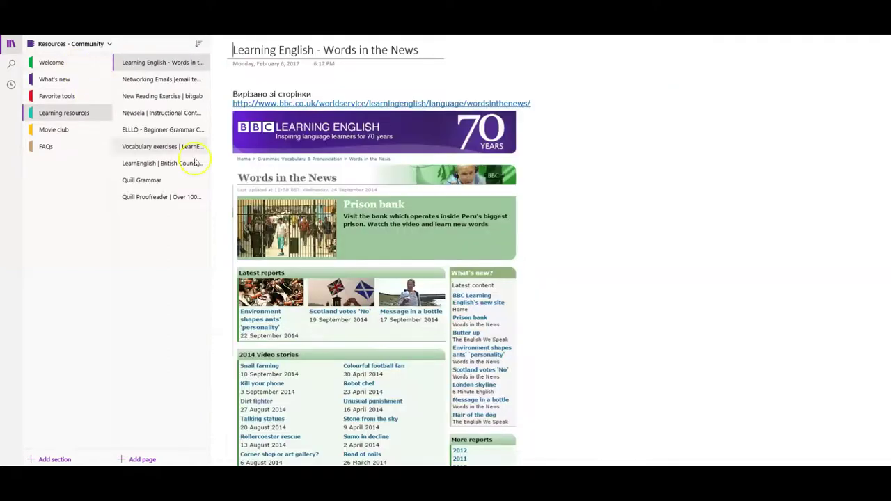